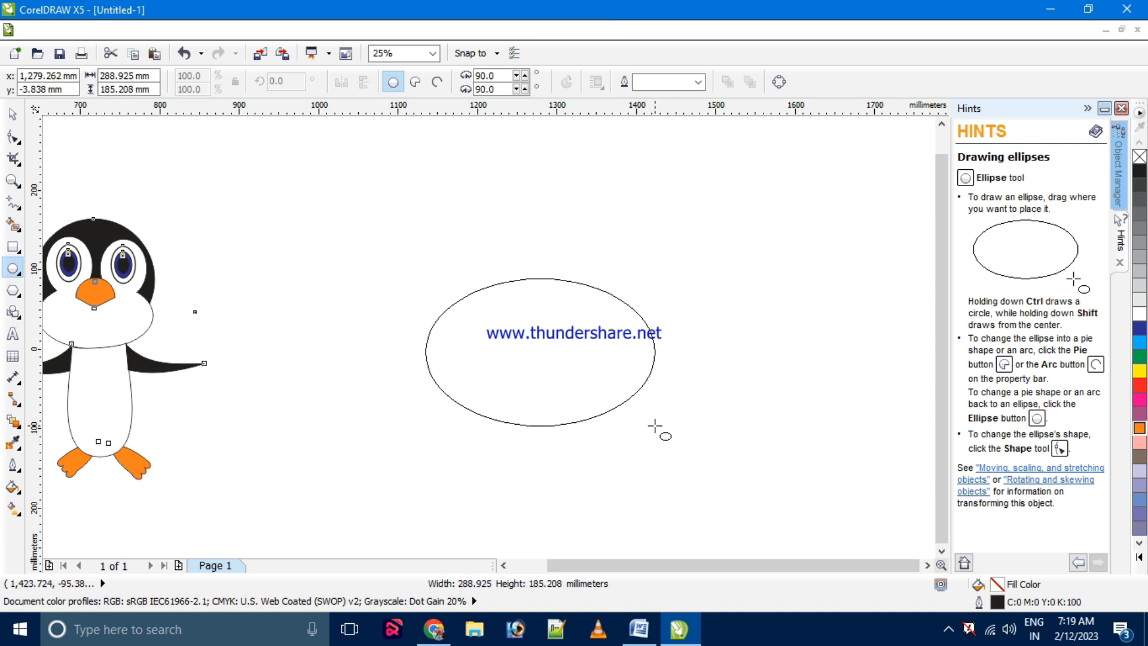
Step: Draw two matching upright ellipses of about 120 by 149 mm and place them side by side over the top of the wide ellipse
{"action": "left_click_drag", "start_coordinate": [725, 207], "coordinate": [819, 329]}
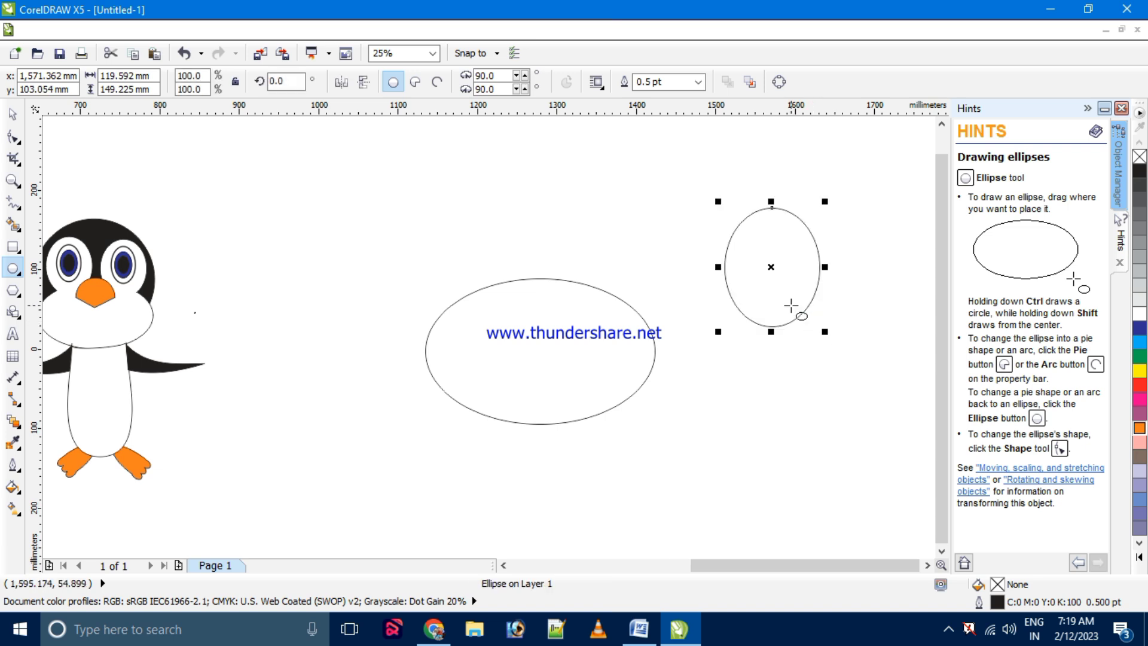
{"action": "left_click_drag", "start_coordinate": [771, 269], "coordinate": [877, 270]}
{"action": "left_click", "coordinate": [13, 114]}
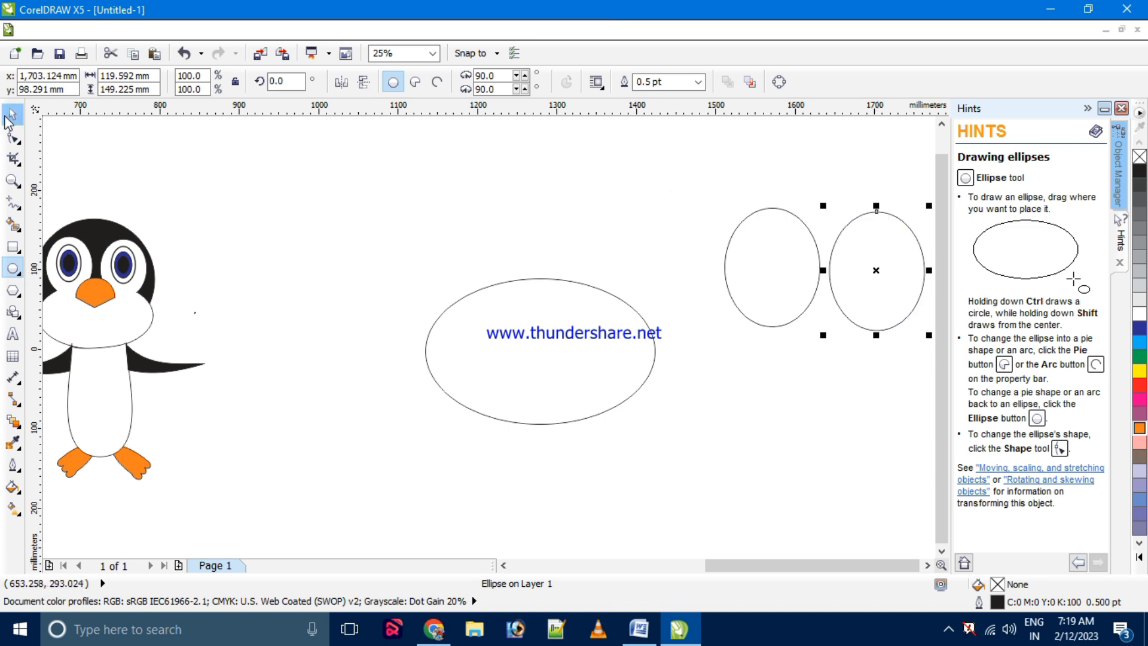
{"action": "left_click_drag", "start_coordinate": [705, 187], "coordinate": [867, 330]}
{"action": "scroll", "coordinate": [837, 323], "scroll_direction": "right", "scroll_amount": 3}
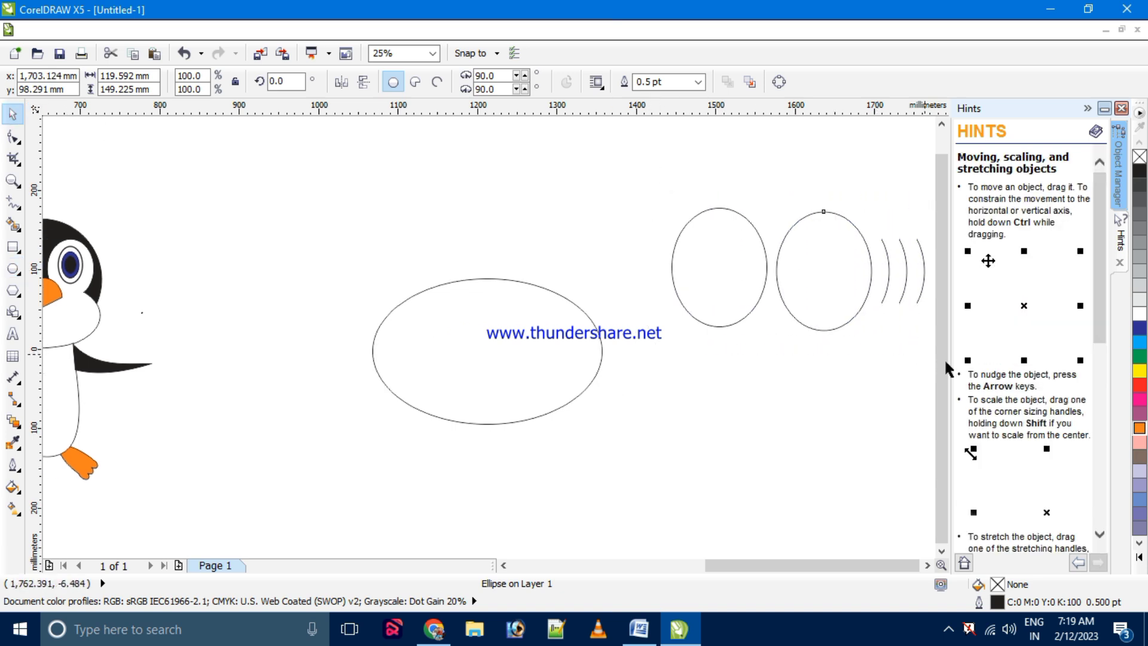
{"action": "left_click_drag", "start_coordinate": [719, 269], "coordinate": [443, 252]}
Step: Weld the two upright ellipses and the wide ellipse into one face outline
{"action": "left_click", "coordinate": [159, 179]}
{"action": "left_click_drag", "start_coordinate": [271, 144], "coordinate": [658, 480]}
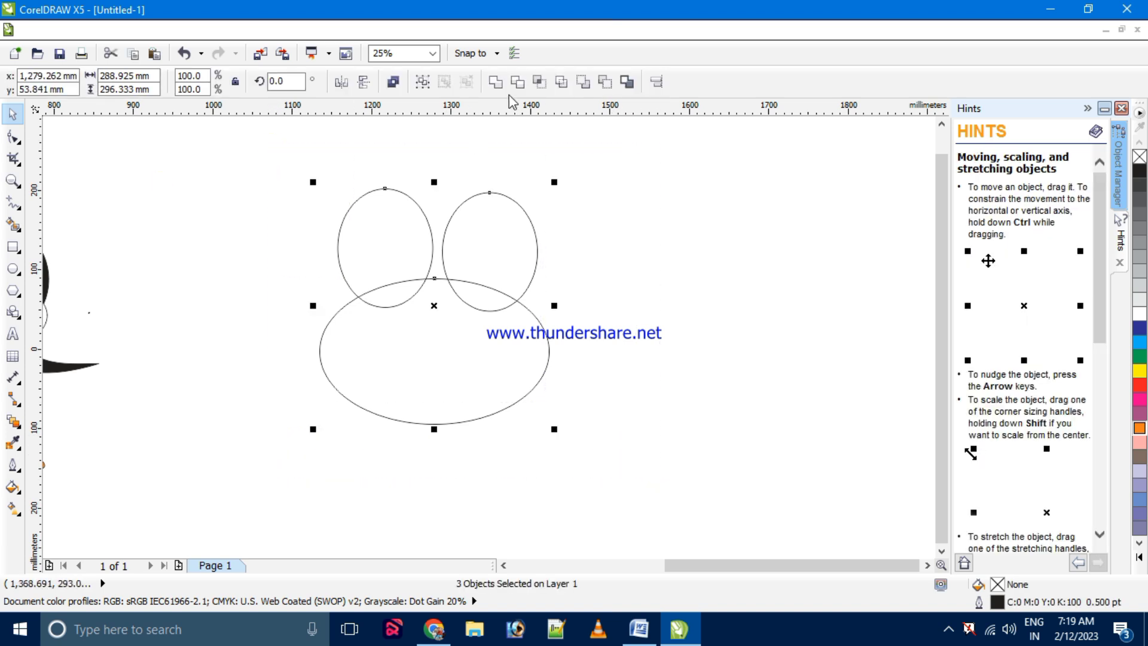
{"action": "left_click", "coordinate": [494, 83]}
Step: Move the welded face outline beside the finished penguin's head
{"action": "left_click", "coordinate": [433, 308]}
{"action": "left_click", "coordinate": [644, 308]}
{"action": "left_click", "coordinate": [432, 309]}
{"action": "left_click_drag", "start_coordinate": [435, 308], "coordinate": [768, 306]}
{"action": "left_click_drag", "start_coordinate": [741, 565], "coordinate": [677, 559]}
{"action": "left_click_drag", "start_coordinate": [882, 343], "coordinate": [318, 287]}
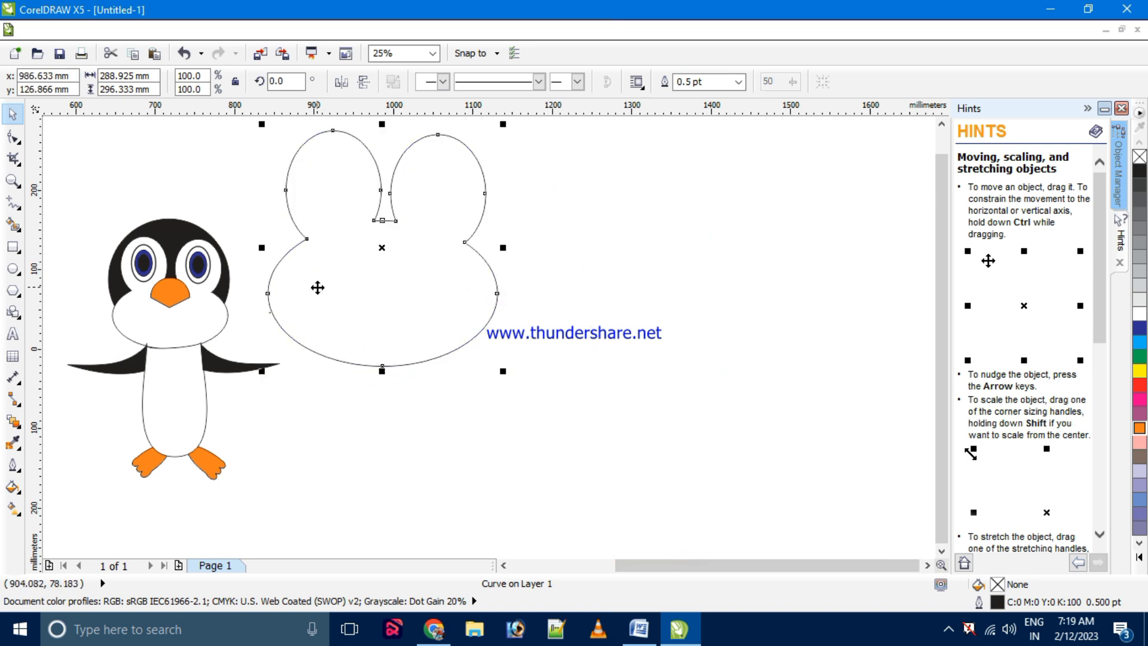
Step: Draw a circle about 282 mm in diameter for the head and fill it with black
{"action": "left_click", "coordinate": [13, 270]}
{"action": "left_click_drag", "start_coordinate": [634, 288], "coordinate": [857, 513]}
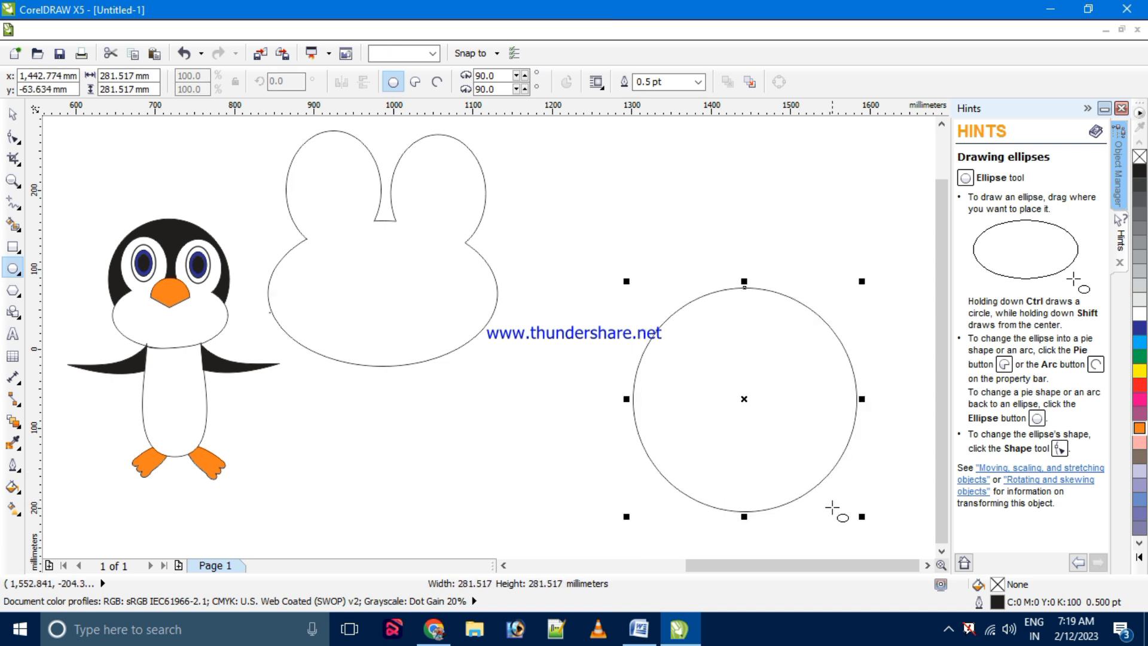
{"action": "left_click", "coordinate": [1139, 171]}
{"action": "left_click_drag", "start_coordinate": [745, 398], "coordinate": [692, 319]}
Step: Fill the welded face outline with white and fit it over the black circle, scaled down slightly
{"action": "left_click", "coordinate": [419, 261]}
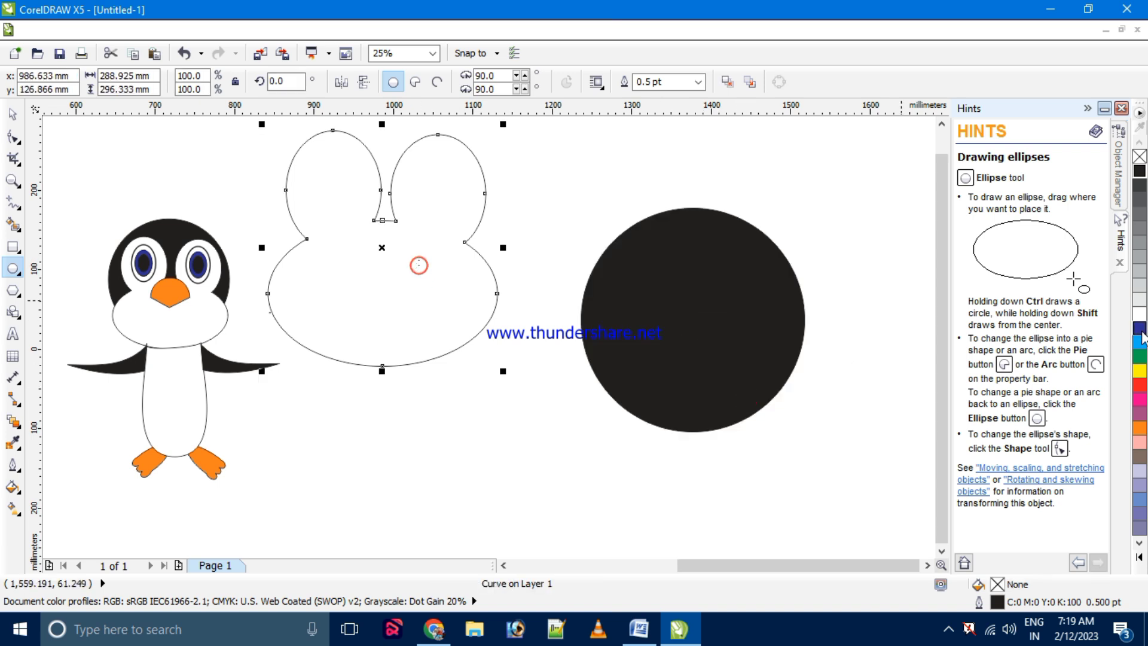
{"action": "left_click", "coordinate": [1138, 312]}
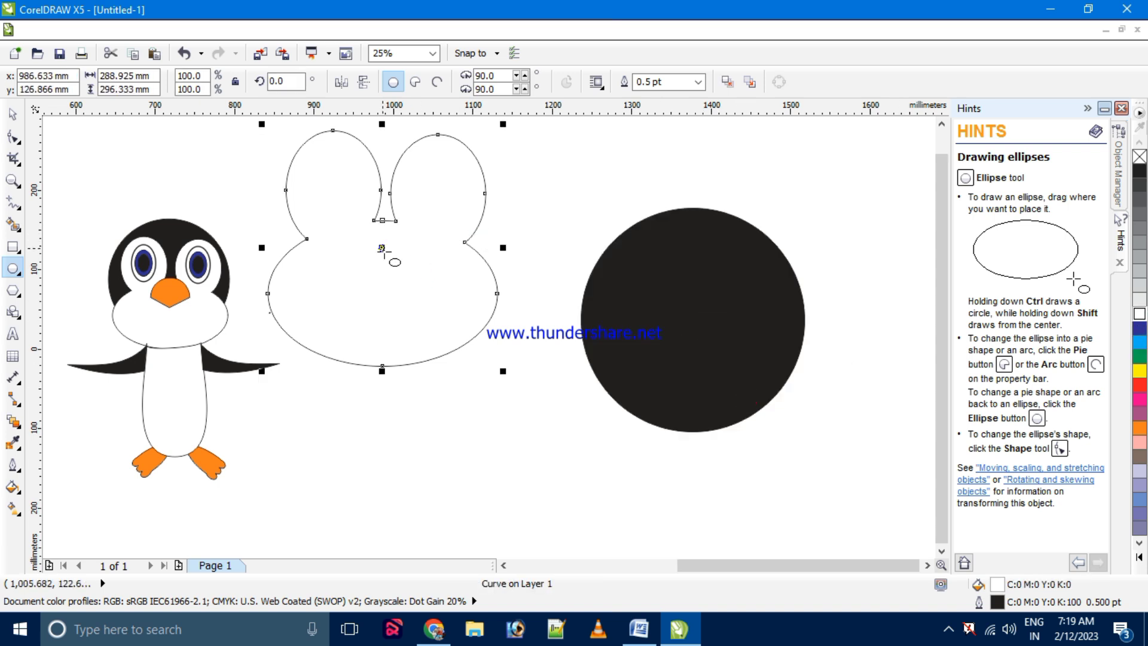
{"action": "left_click_drag", "start_coordinate": [395, 248], "coordinate": [673, 346]}
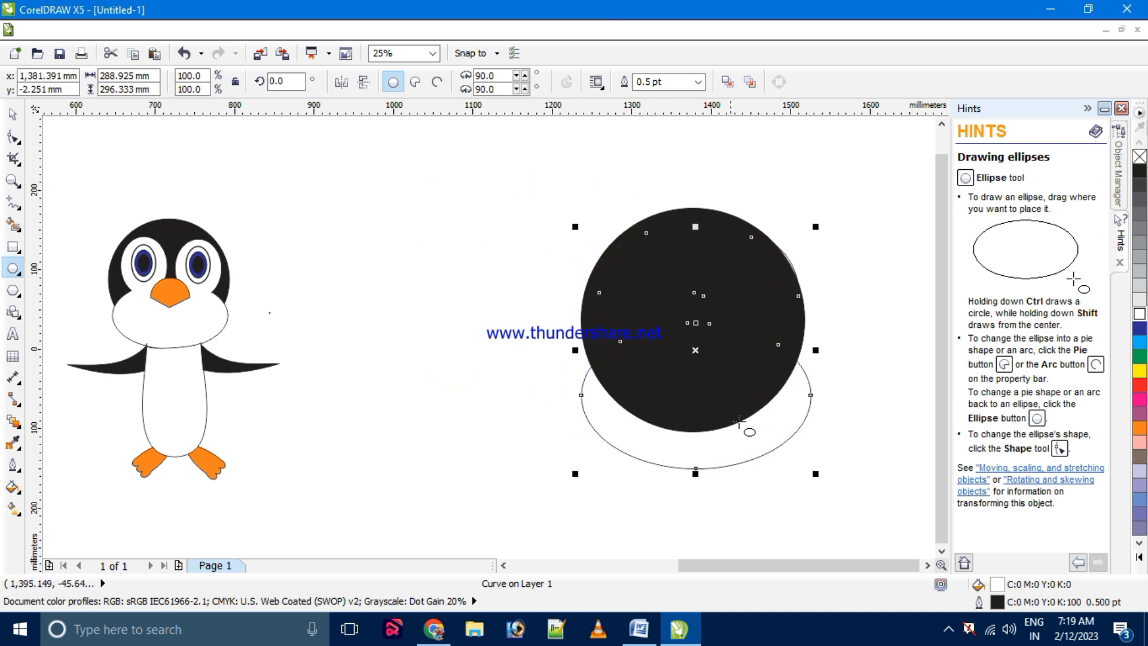
{"action": "left_click_drag", "start_coordinate": [813, 472], "coordinate": [803, 460]}
Step: Send the black circle to the back of the layer, behind the white face shape
{"action": "right_click", "coordinate": [684, 361]}
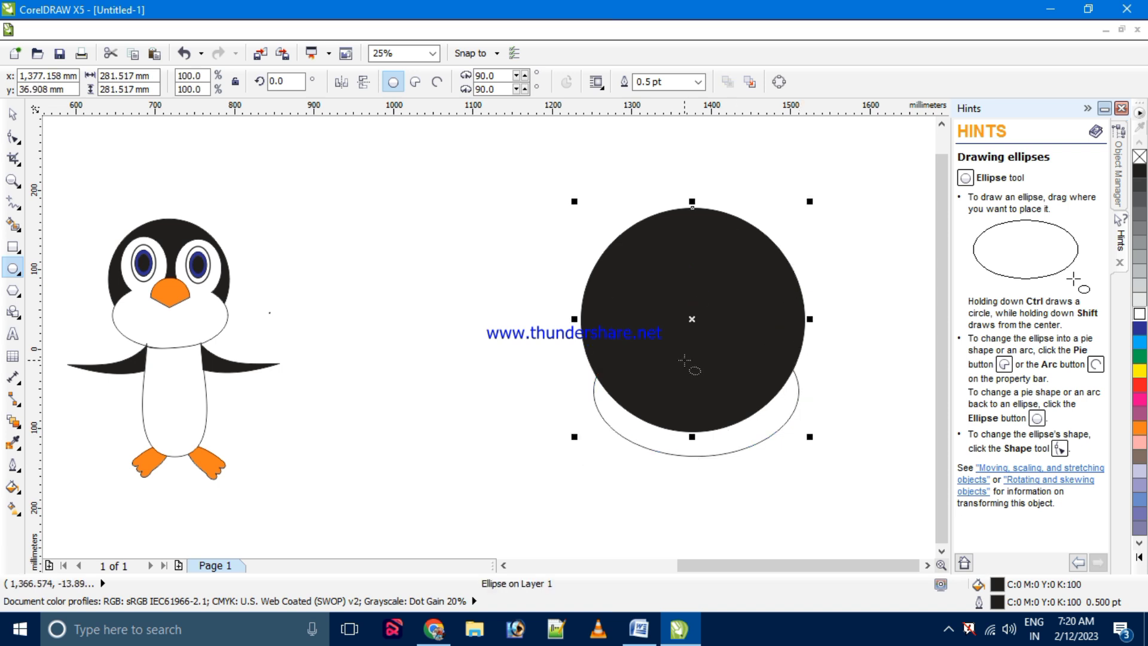
{"action": "mouse_move", "coordinate": [734, 211]}
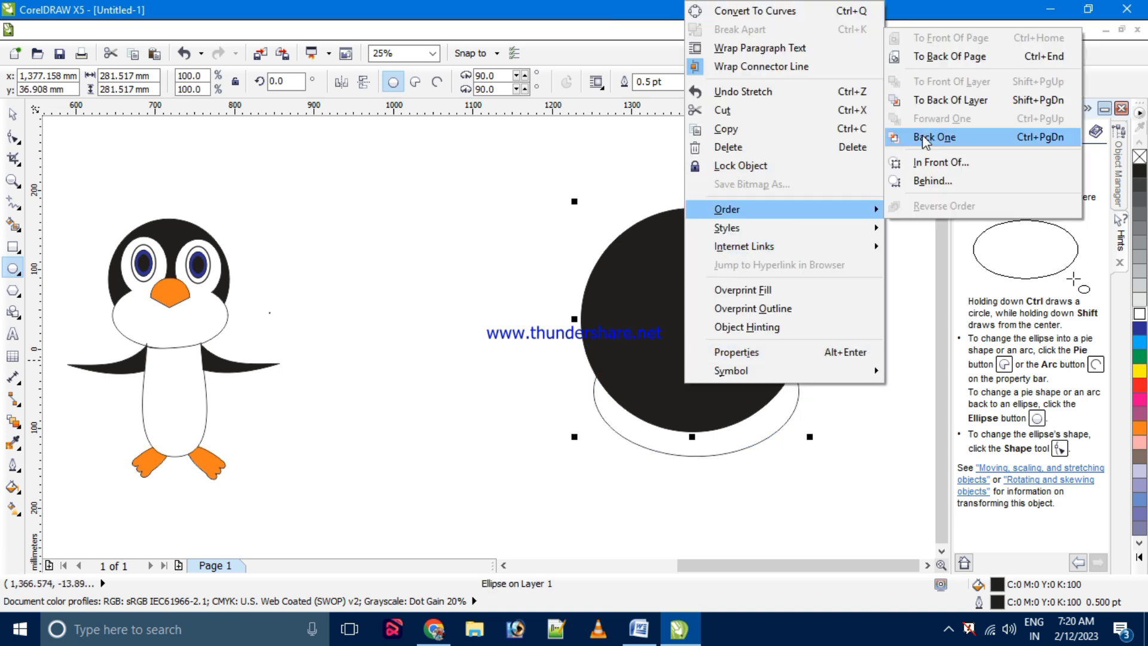
{"action": "left_click", "coordinate": [931, 101]}
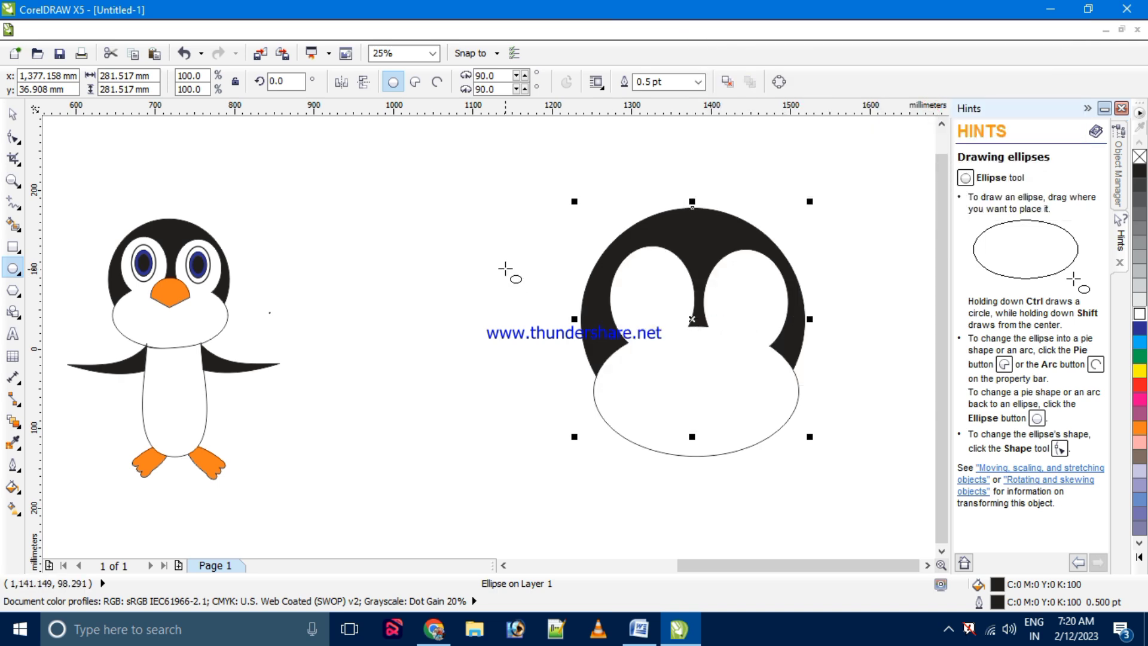
Step: Set the black circle's outline width to 8 pt
{"action": "key", "text": "F12"}
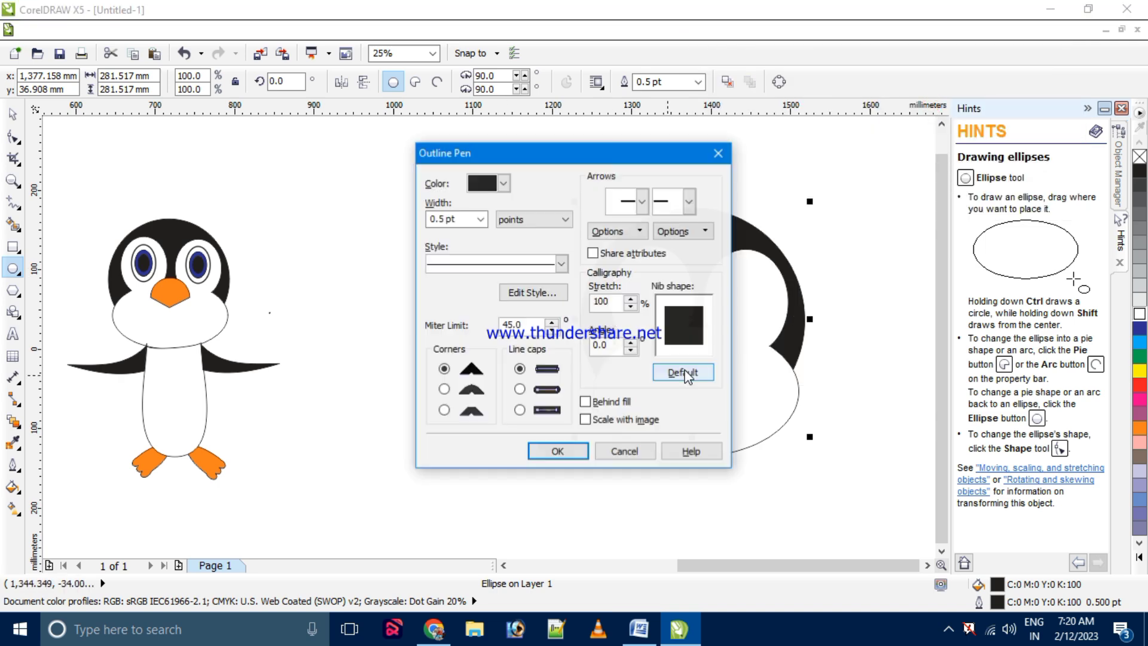
{"action": "left_click", "coordinate": [480, 219]}
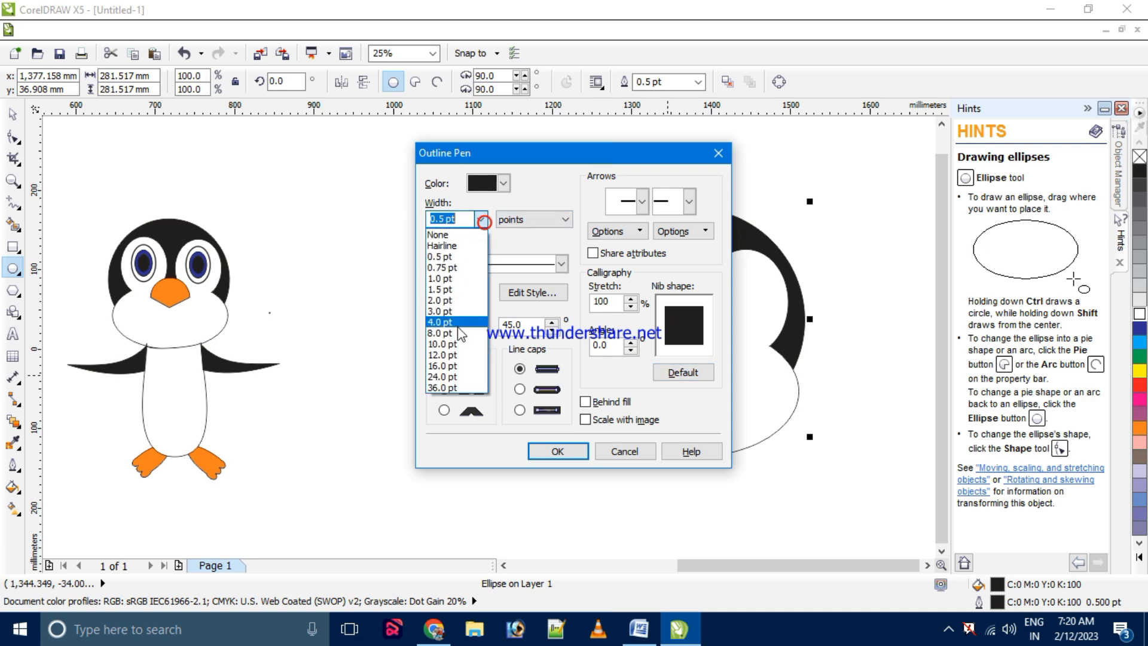
{"action": "left_click", "coordinate": [457, 334]}
{"action": "left_click", "coordinate": [572, 453]}
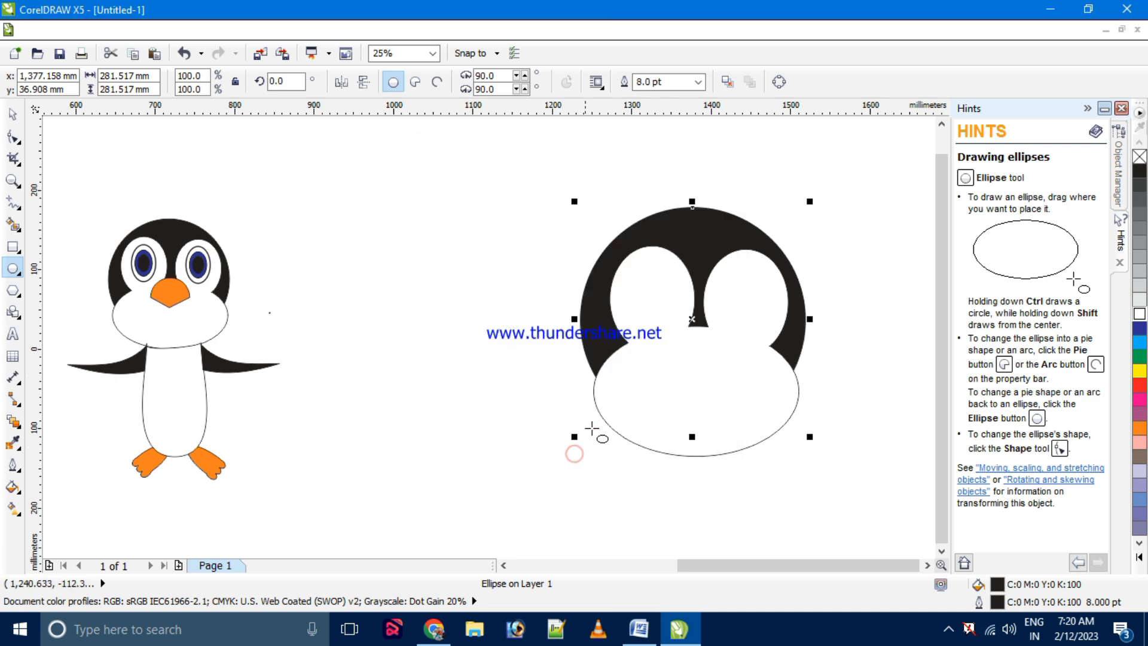
Step: Set the black circle's outline width to 16 pt and deselect it
{"action": "left_click", "coordinate": [697, 87]}
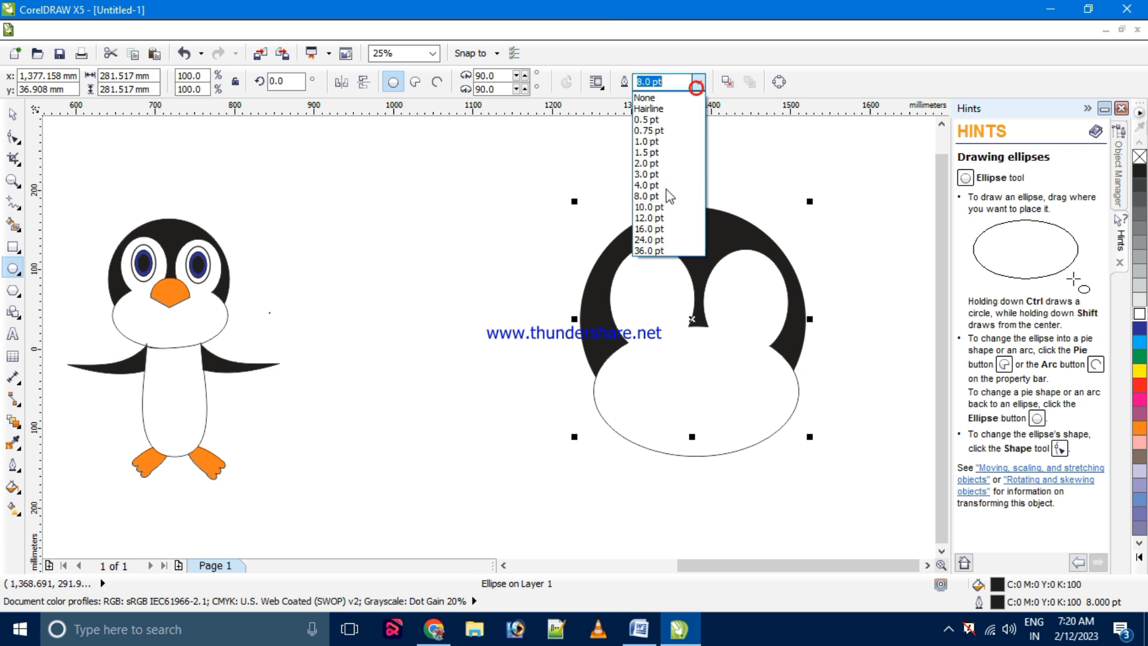
{"action": "left_click", "coordinate": [651, 229]}
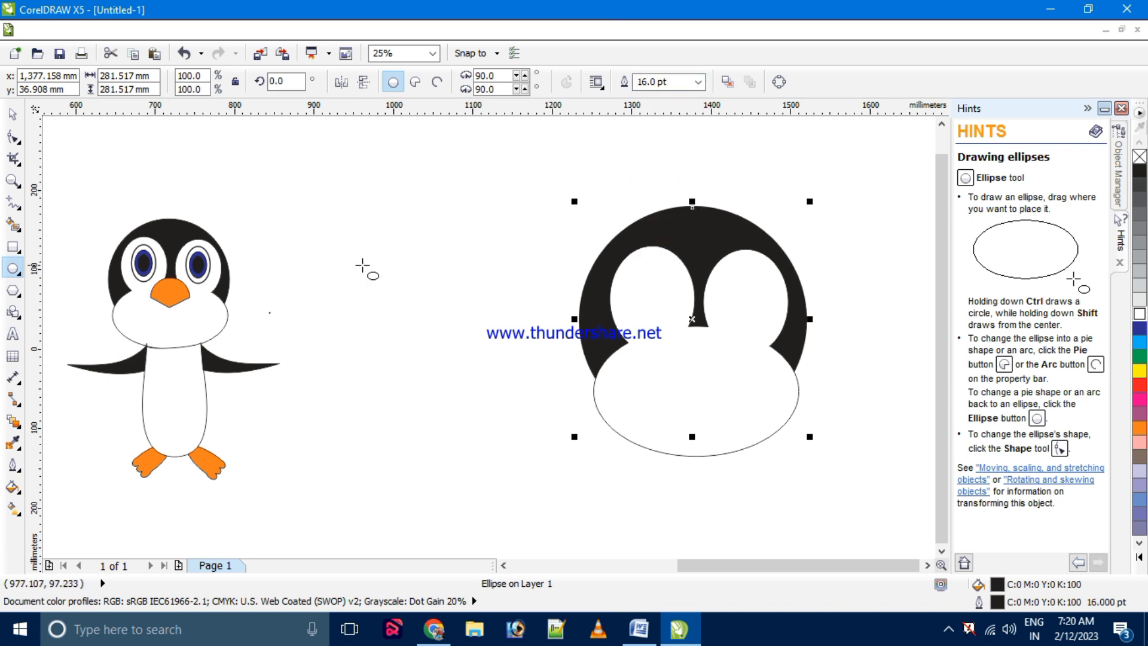
{"action": "left_click", "coordinate": [12, 114]}
{"action": "left_click", "coordinate": [371, 226]}
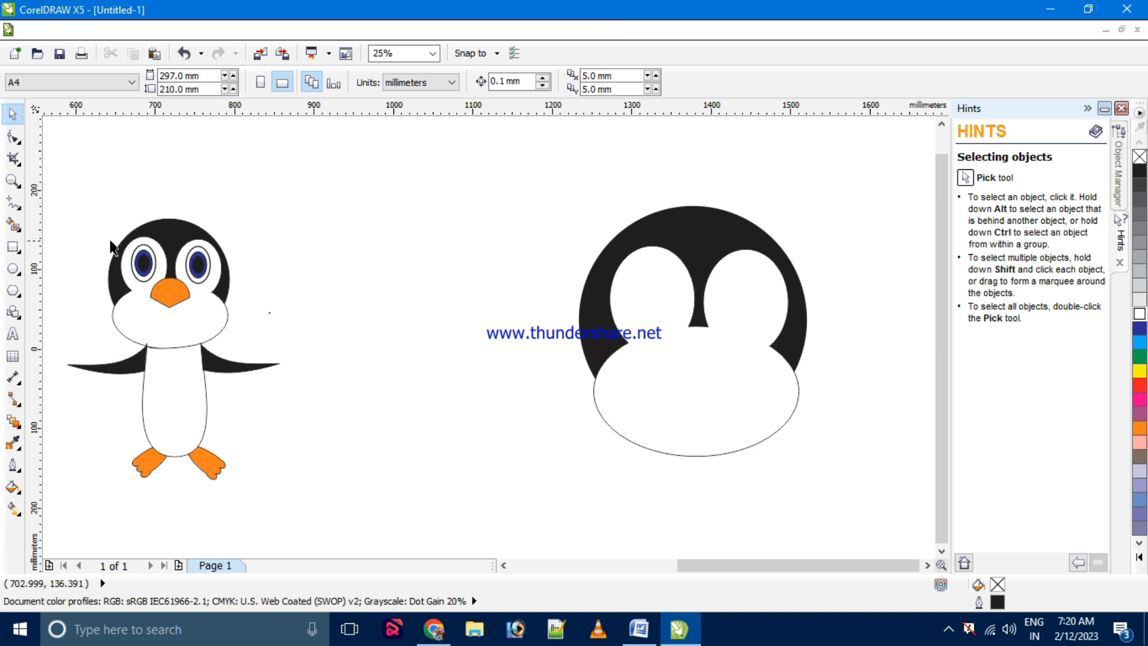
Step: Draw an upright ellipse about 102 by 146 mm for the eye and add two smaller concentric copies inside it
{"action": "left_click", "coordinate": [12, 269]}
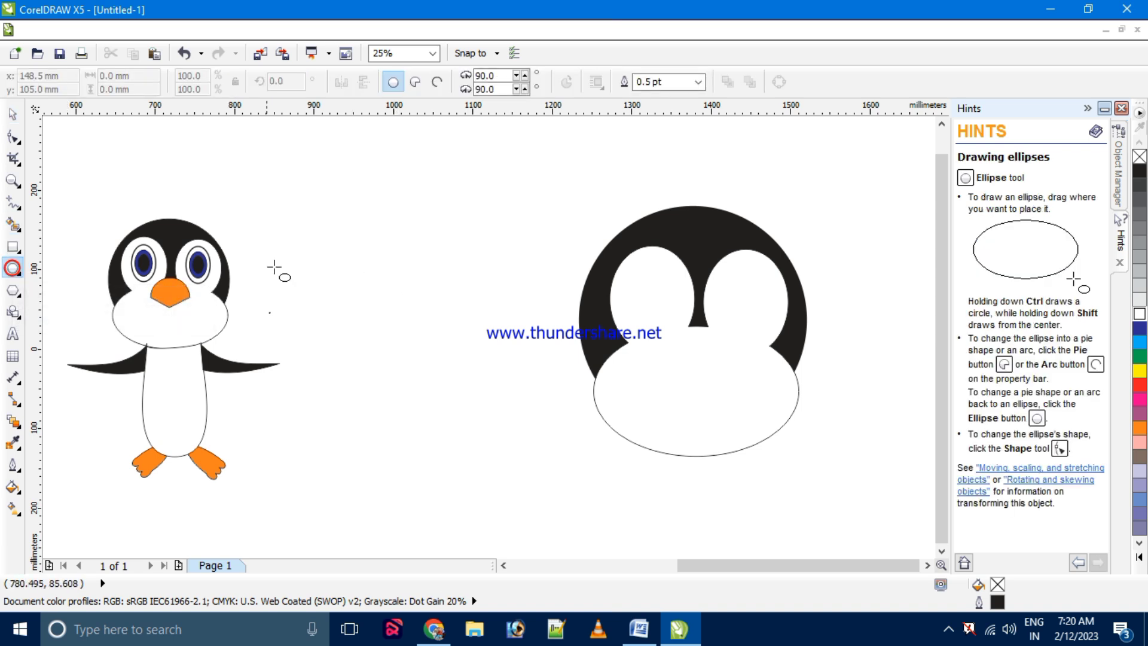
{"action": "left_click_drag", "start_coordinate": [349, 230], "coordinate": [430, 346]}
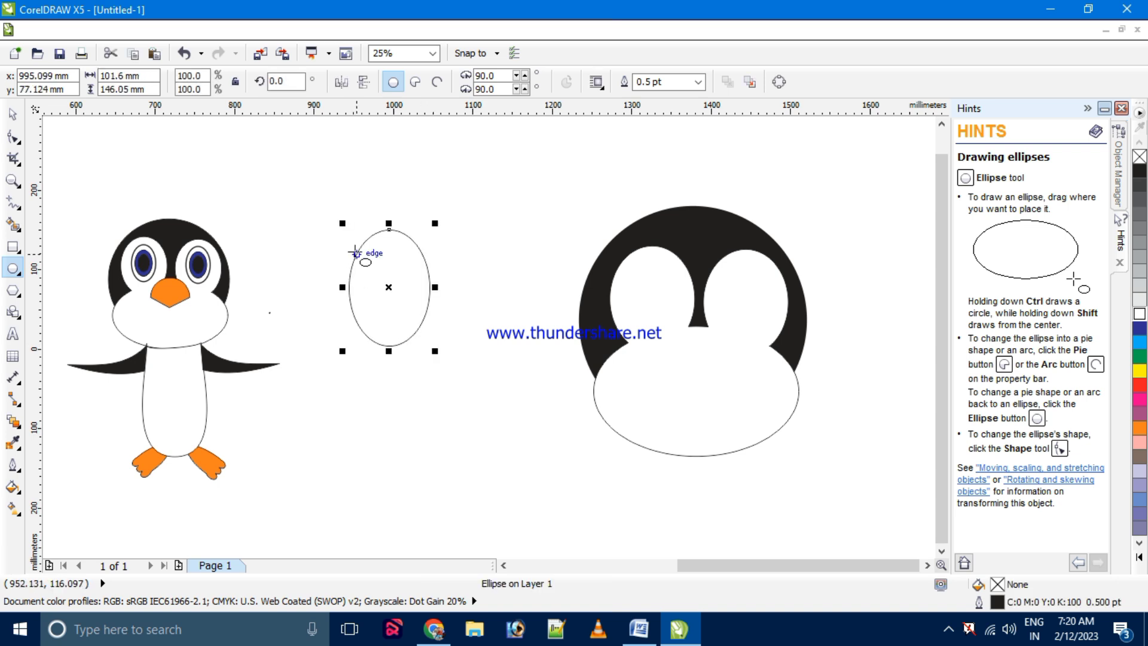
{"action": "left_click_drag", "start_coordinate": [343, 223], "coordinate": [366, 256]}
{"action": "right_click", "coordinate": [356, 242]}
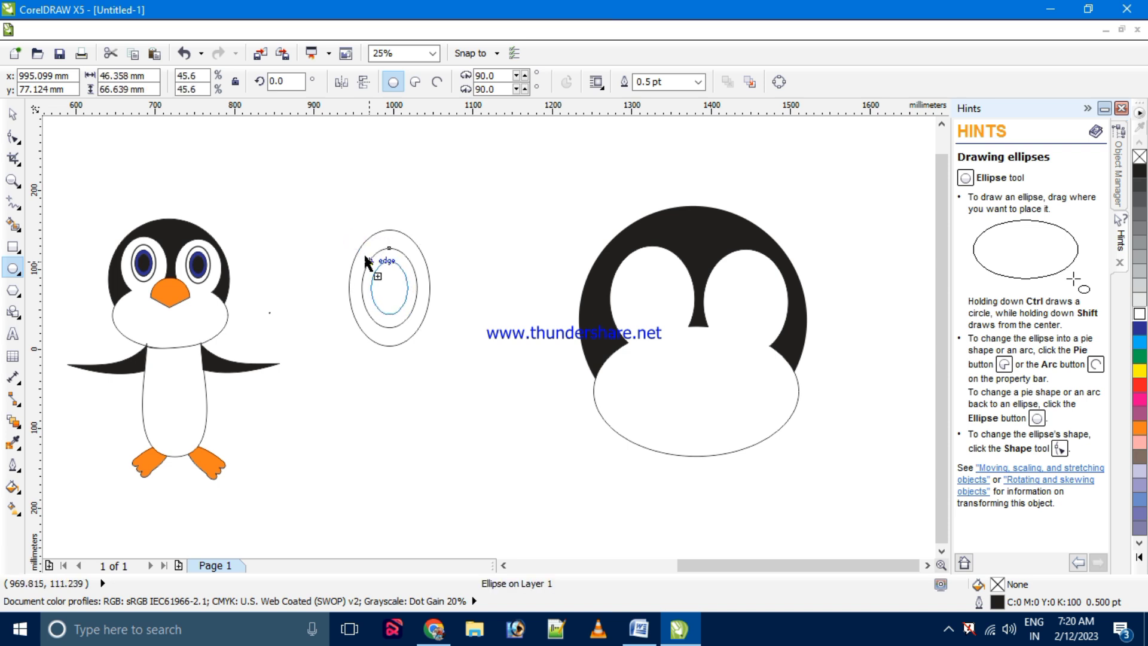
Step: Smart-fill the eye's middle ring and innermost ellipse, coloring the ring dark blue and the center black
{"action": "left_click", "coordinate": [13, 227]}
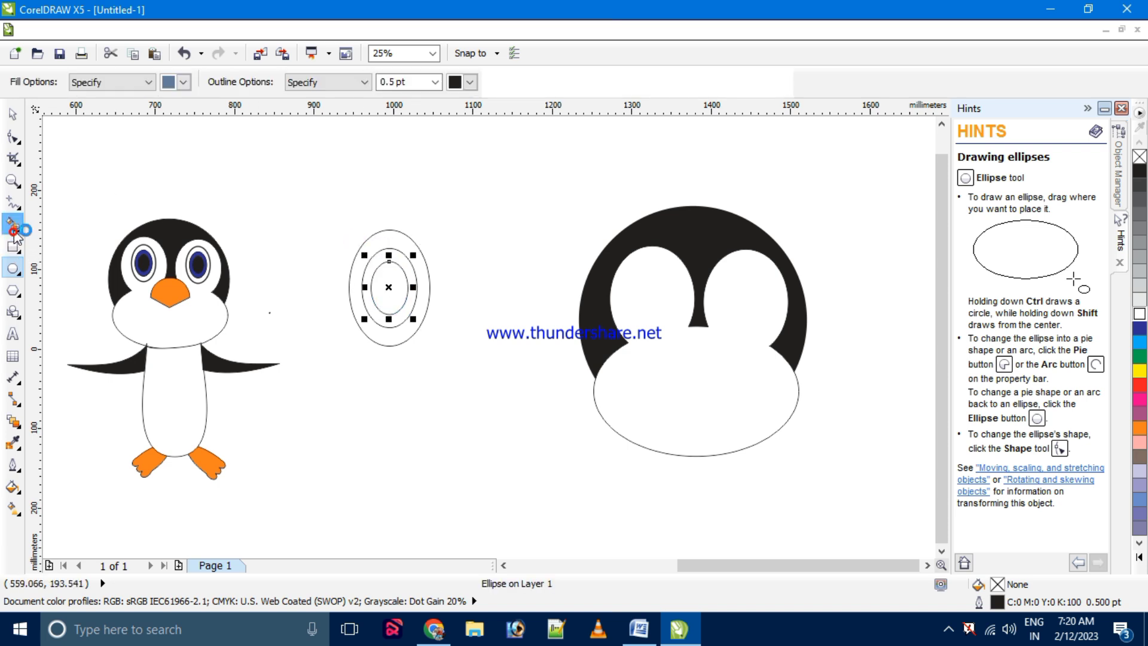
{"action": "left_click", "coordinate": [380, 259]}
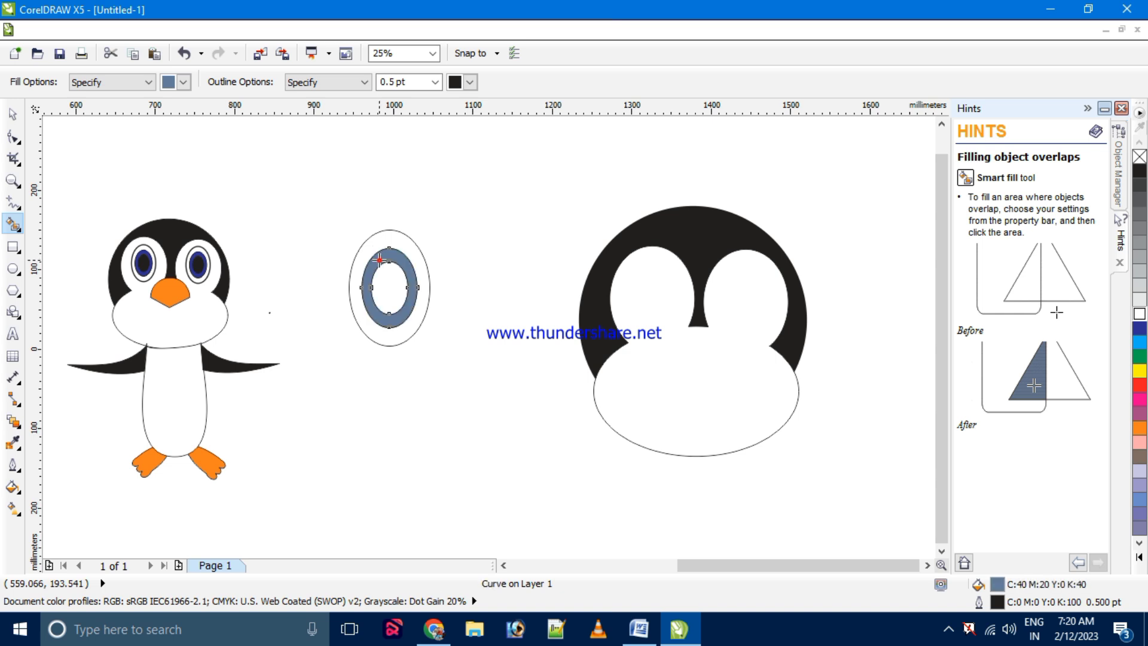
{"action": "left_click", "coordinate": [1137, 328]}
{"action": "left_click", "coordinate": [403, 293]}
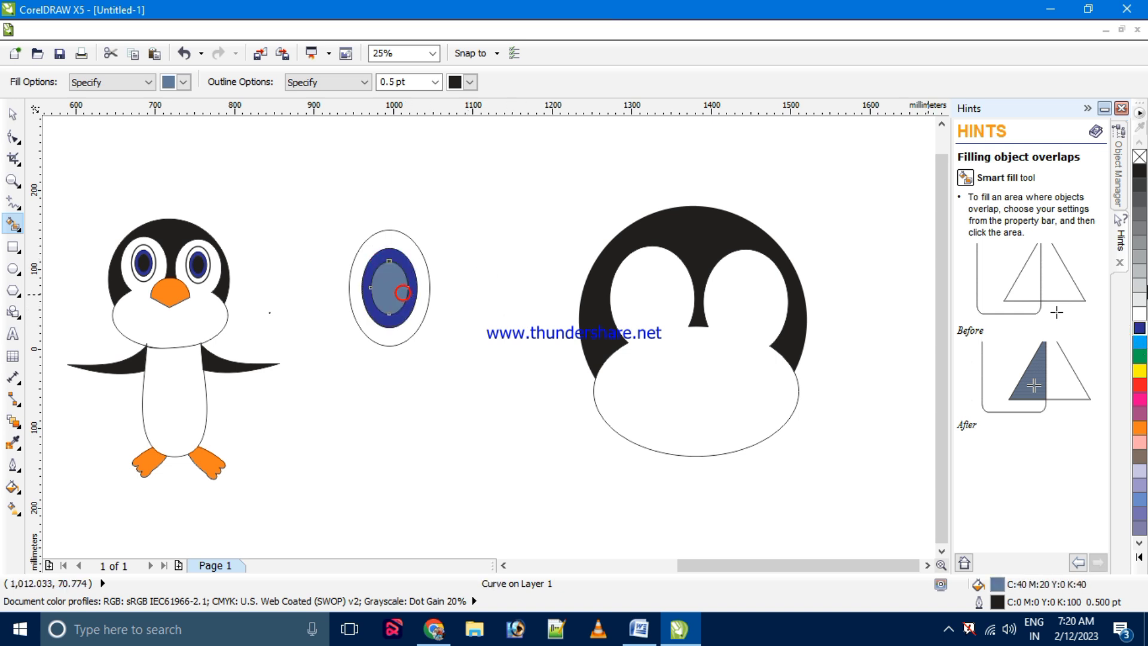
{"action": "left_click", "coordinate": [1136, 171]}
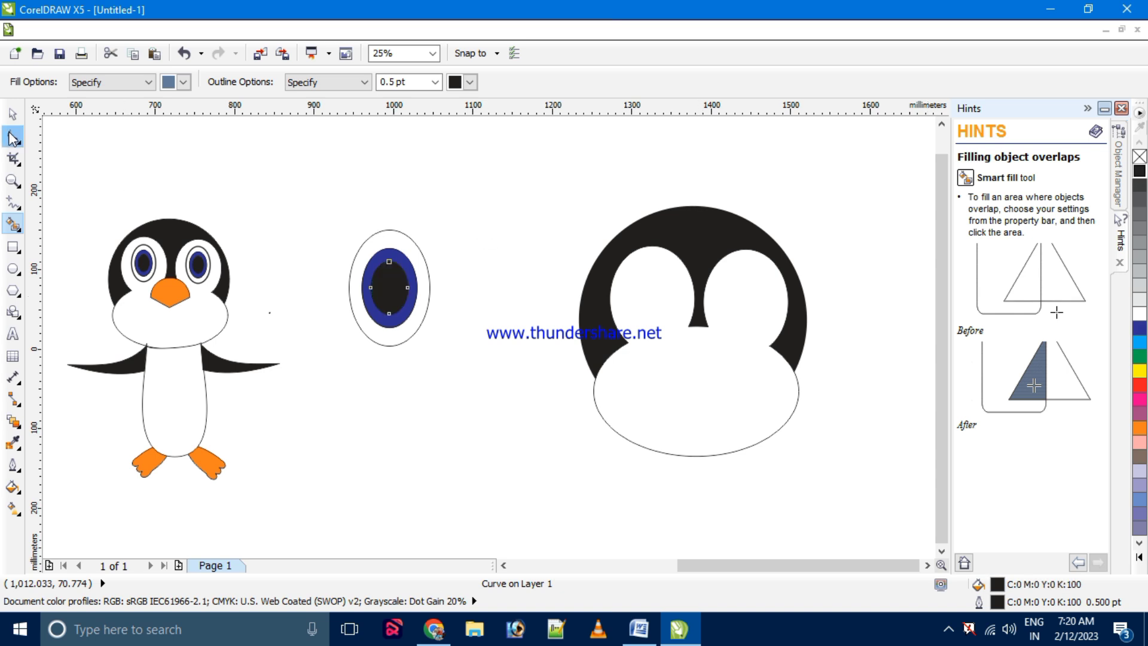
Step: Set the outline width of the eye's outermost ellipse to 8 pt
{"action": "left_click", "coordinate": [12, 114]}
{"action": "left_click", "coordinate": [367, 242]}
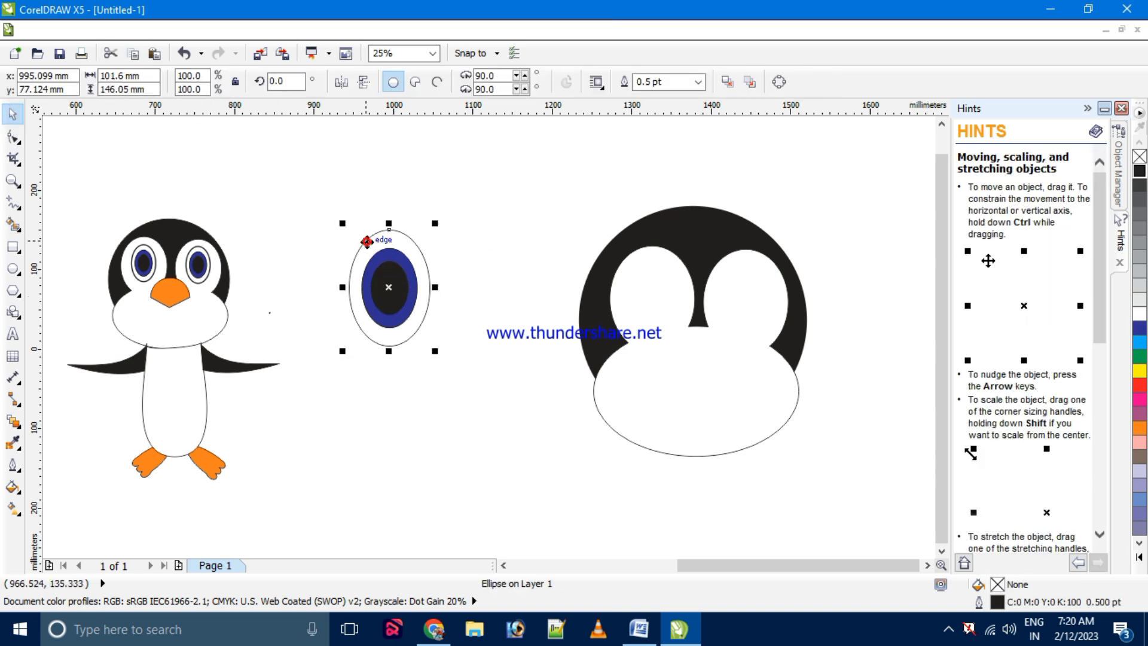
{"action": "key", "text": "F12"}
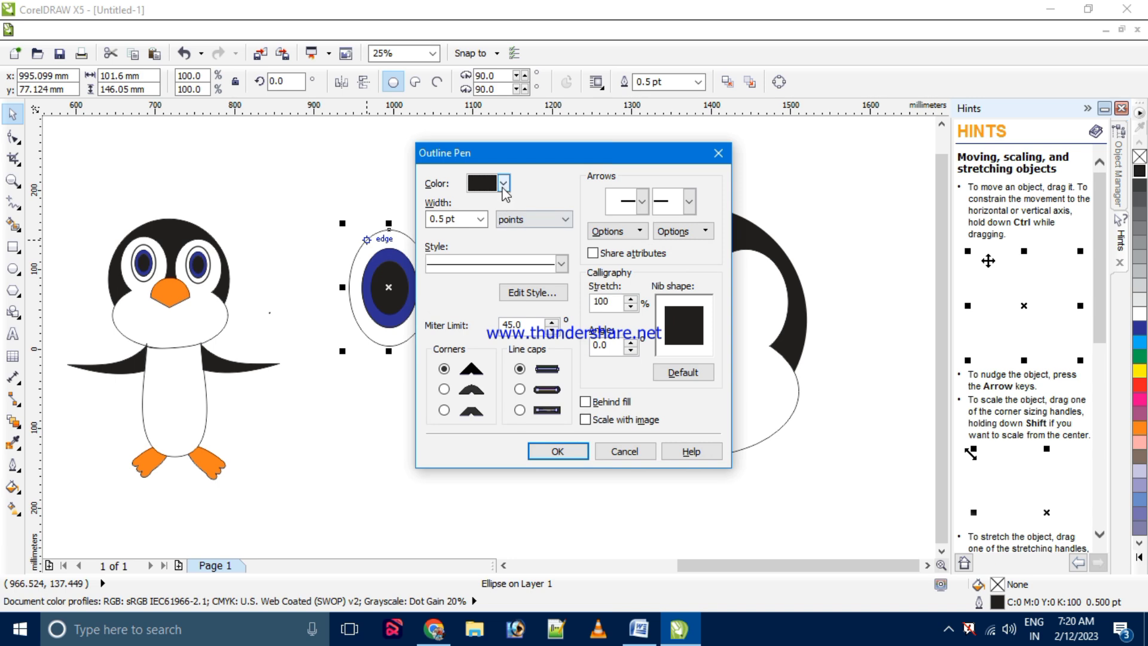
{"action": "left_click", "coordinate": [480, 221]}
{"action": "left_click", "coordinate": [450, 329]}
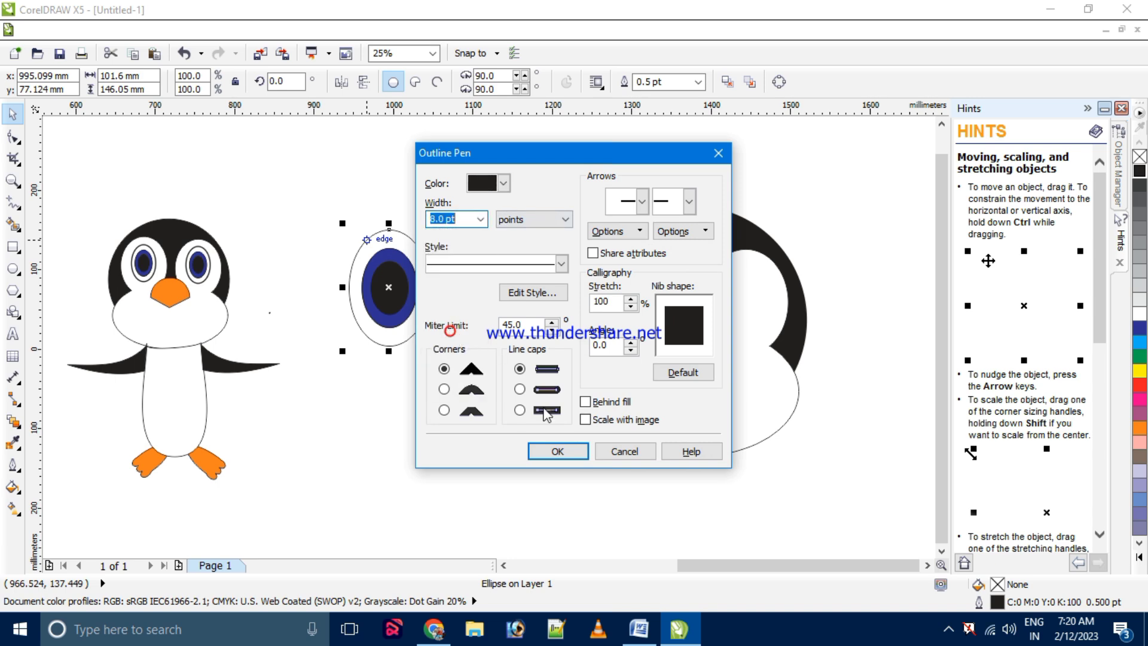
{"action": "left_click", "coordinate": [555, 451]}
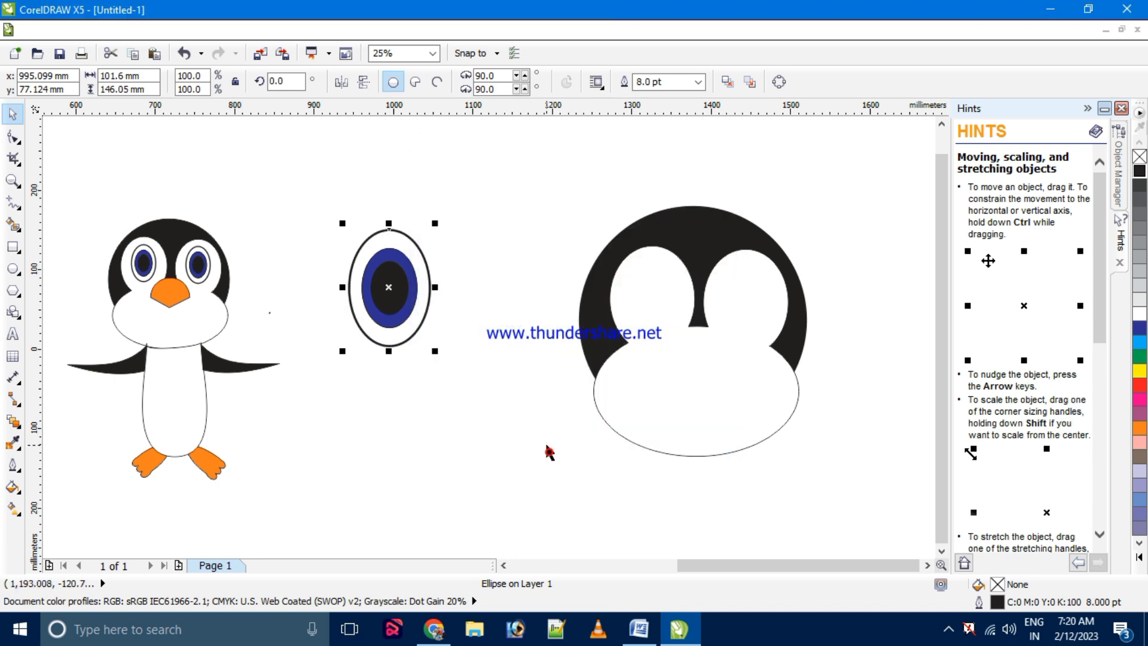
Step: Move the whole eye onto the face's left white eye patch and scale it down to about 45 by 64 mm
{"action": "left_click", "coordinate": [175, 150]}
{"action": "left_click_drag", "start_coordinate": [324, 178], "coordinate": [448, 372]}
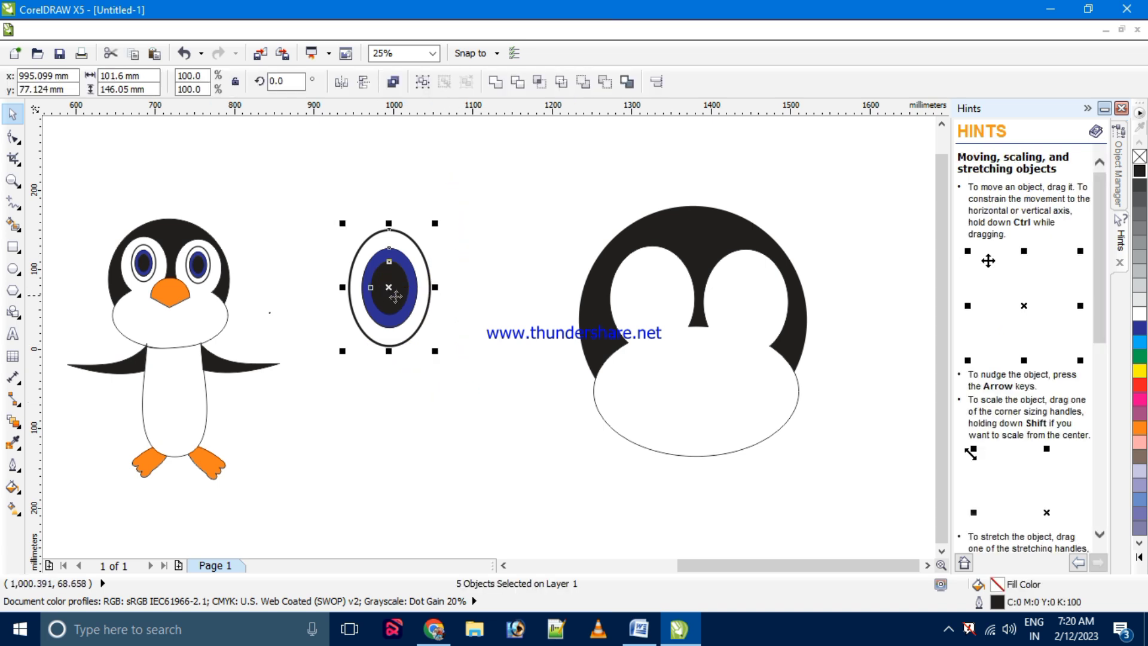
{"action": "left_click_drag", "start_coordinate": [389, 289], "coordinate": [653, 312]}
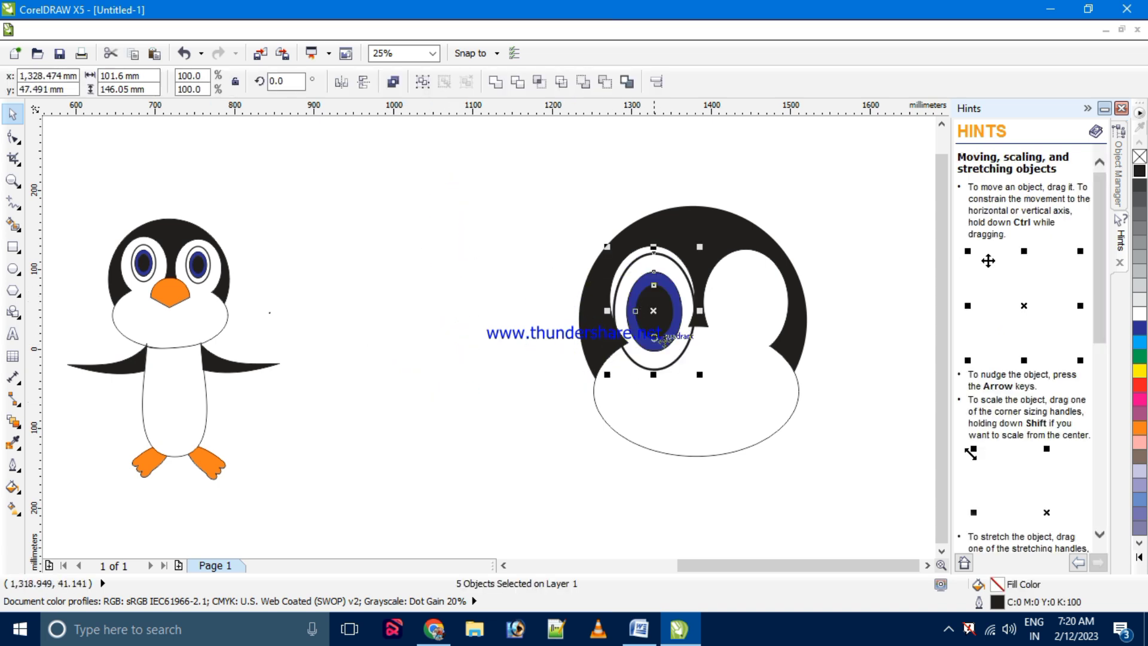
{"action": "left_click_drag", "start_coordinate": [699, 376], "coordinate": [654, 294]}
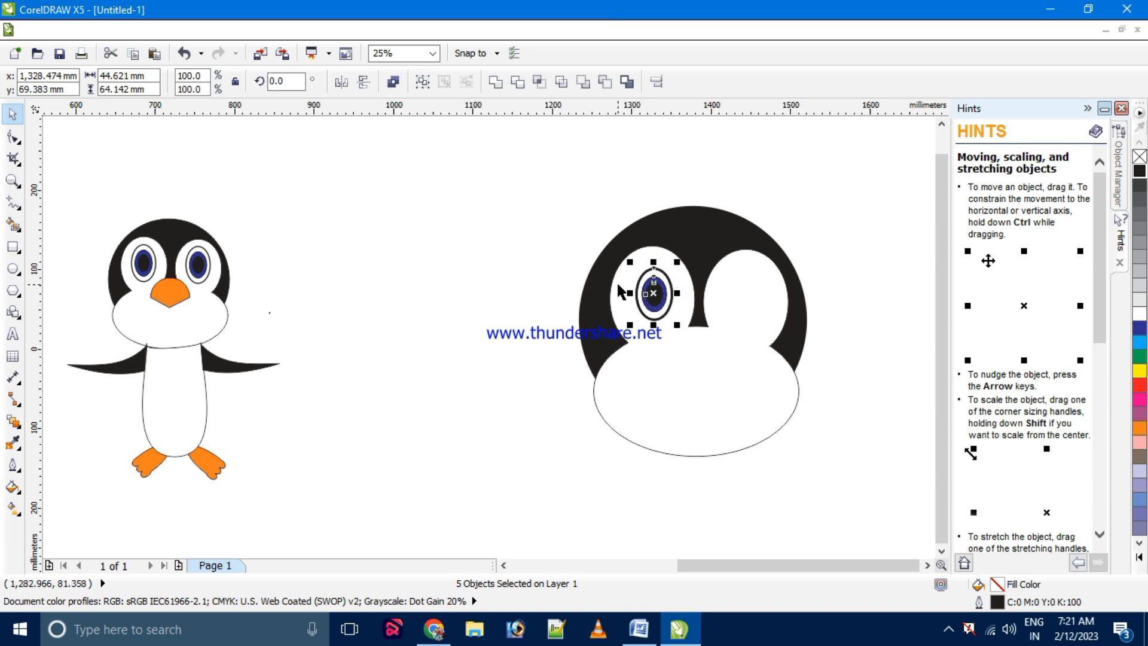
Step: Duplicate the finished eye onto the right white eye patch and clear the selection
{"action": "left_click_drag", "start_coordinate": [653, 291], "coordinate": [748, 295]}
{"action": "left_click", "coordinate": [478, 233]}
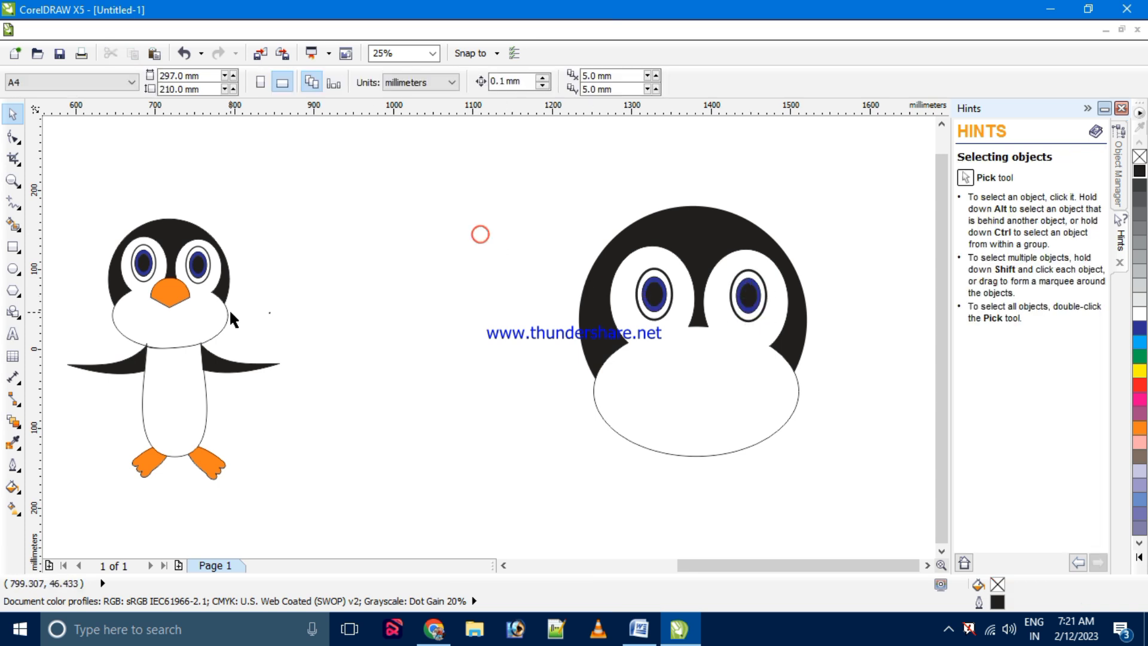
Step: Draw a circle about 102 mm across between the two penguins and make it a half-circle pie with an ending angle of 180°
{"action": "left_click", "coordinate": [171, 299]}
{"action": "left_click", "coordinate": [328, 323]}
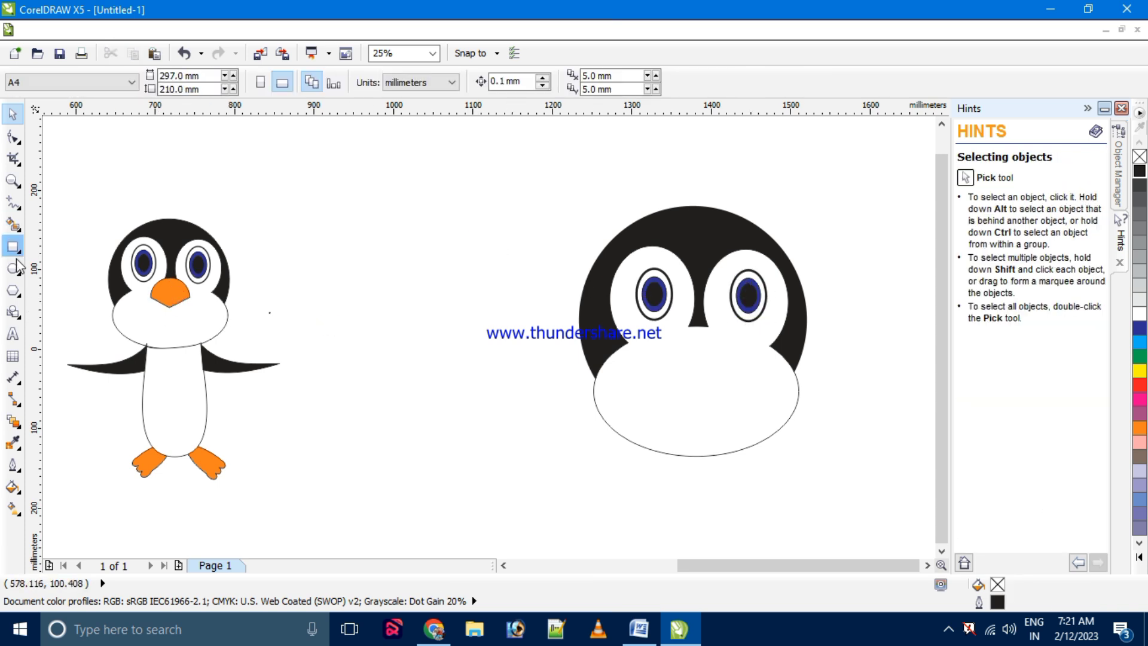
{"action": "left_click", "coordinate": [13, 270]}
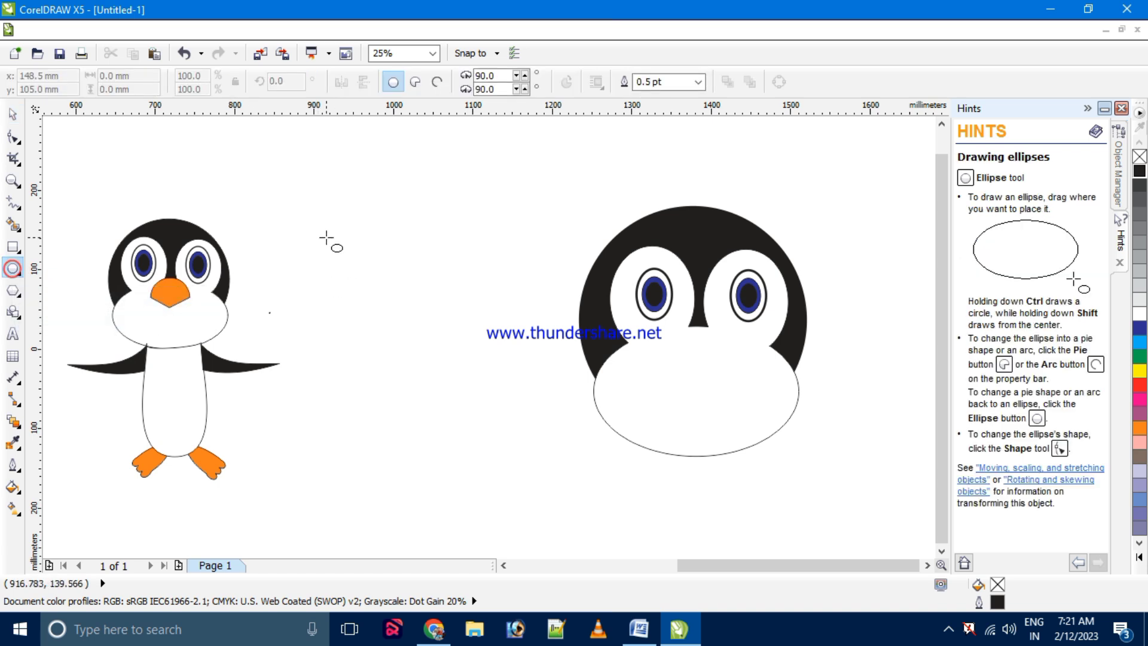
{"action": "left_click_drag", "start_coordinate": [326, 237], "coordinate": [400, 318]}
{"action": "left_click", "coordinate": [416, 83]}
{"action": "double_click", "coordinate": [506, 91]}
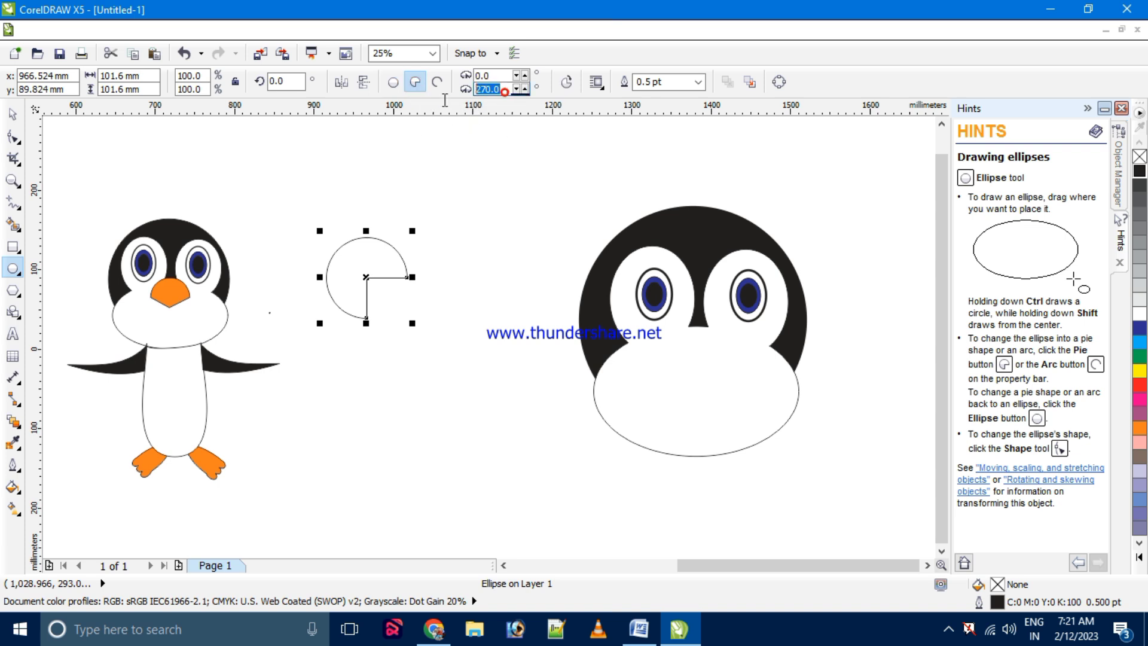
{"action": "type", "text": "180"}
{"action": "key", "text": "Return"}
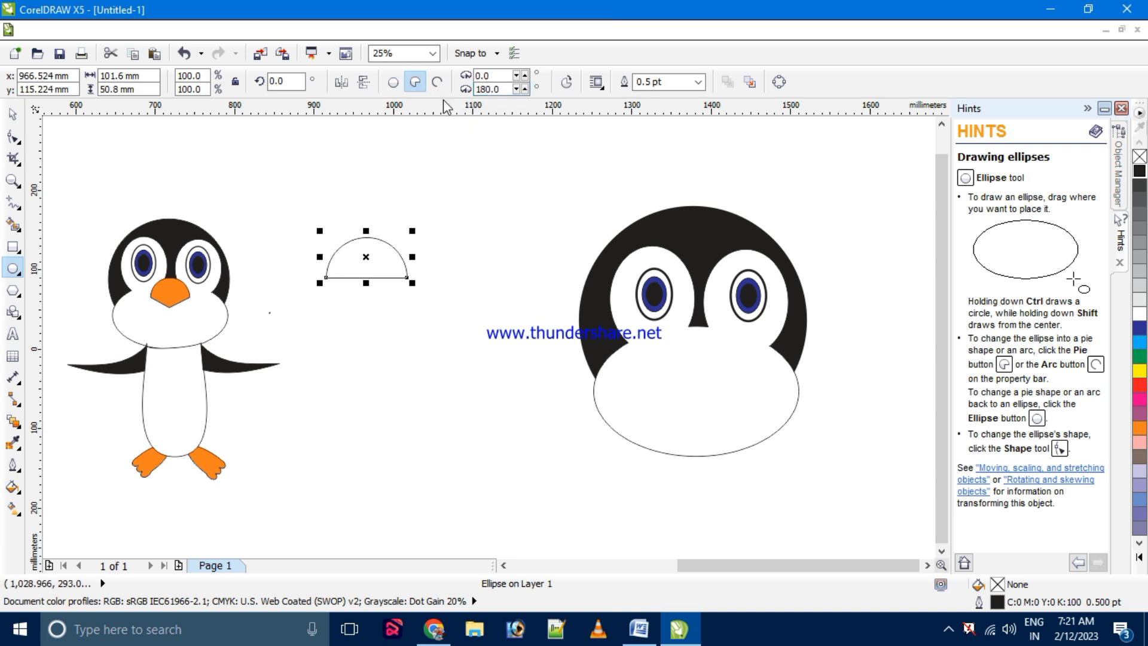
Step: Convert the half circle to curves, pull its flat edge's middle node down into a beak point, and fill the beak orange
{"action": "left_click", "coordinate": [14, 137]}
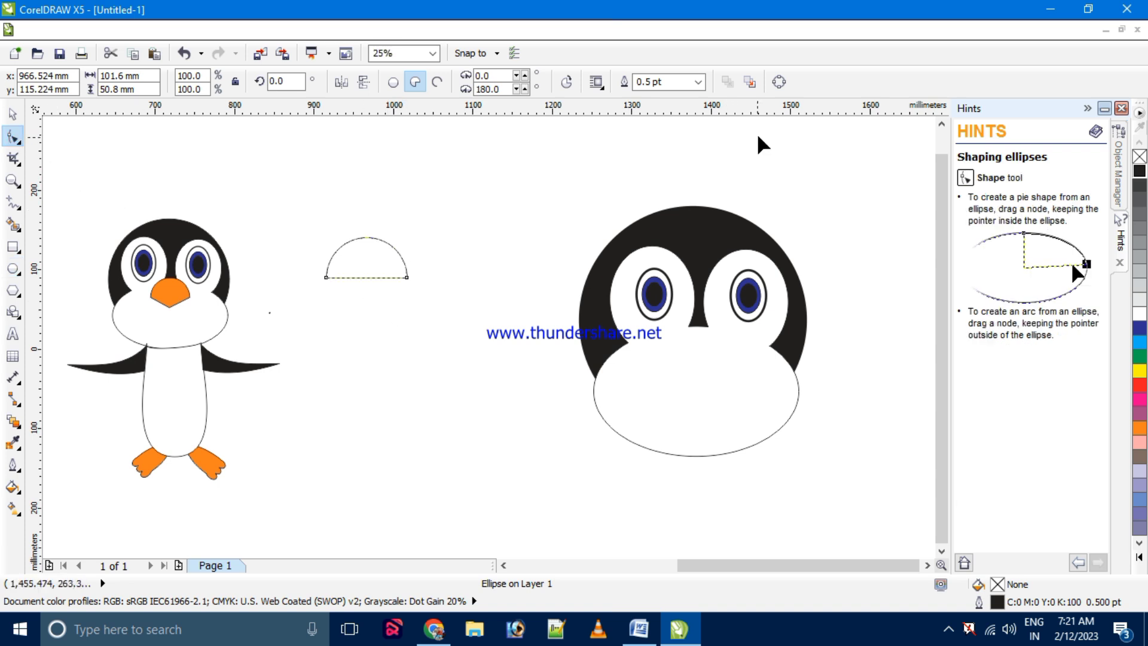
{"action": "left_click", "coordinate": [779, 82]}
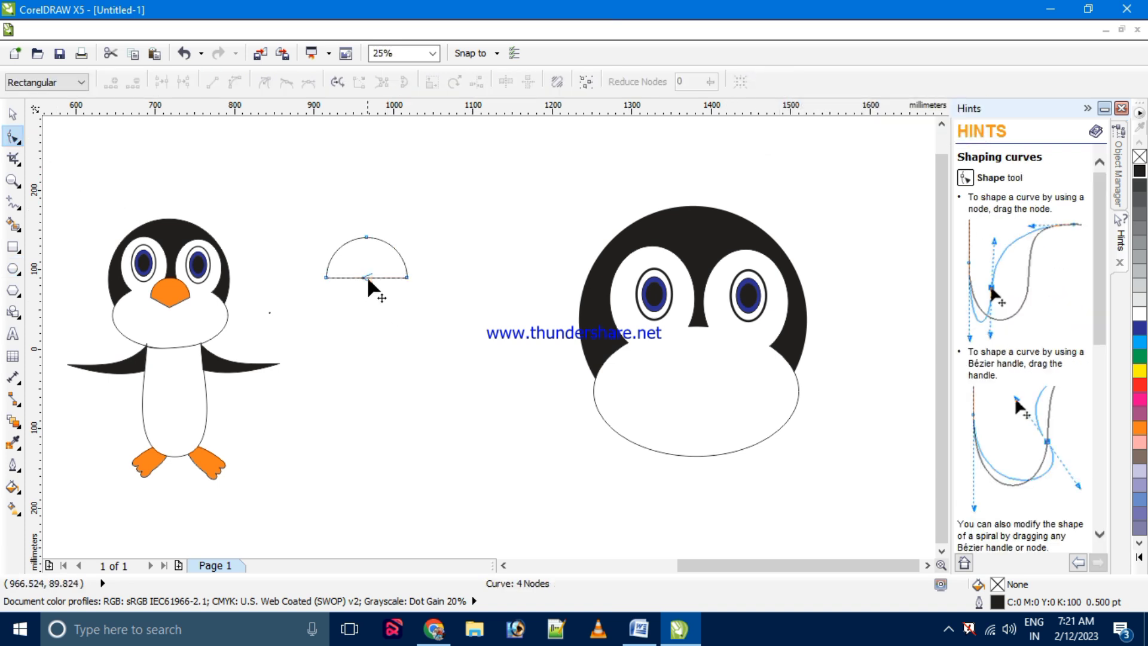
{"action": "left_click_drag", "start_coordinate": [369, 279], "coordinate": [367, 299]}
{"action": "key", "text": "space"}
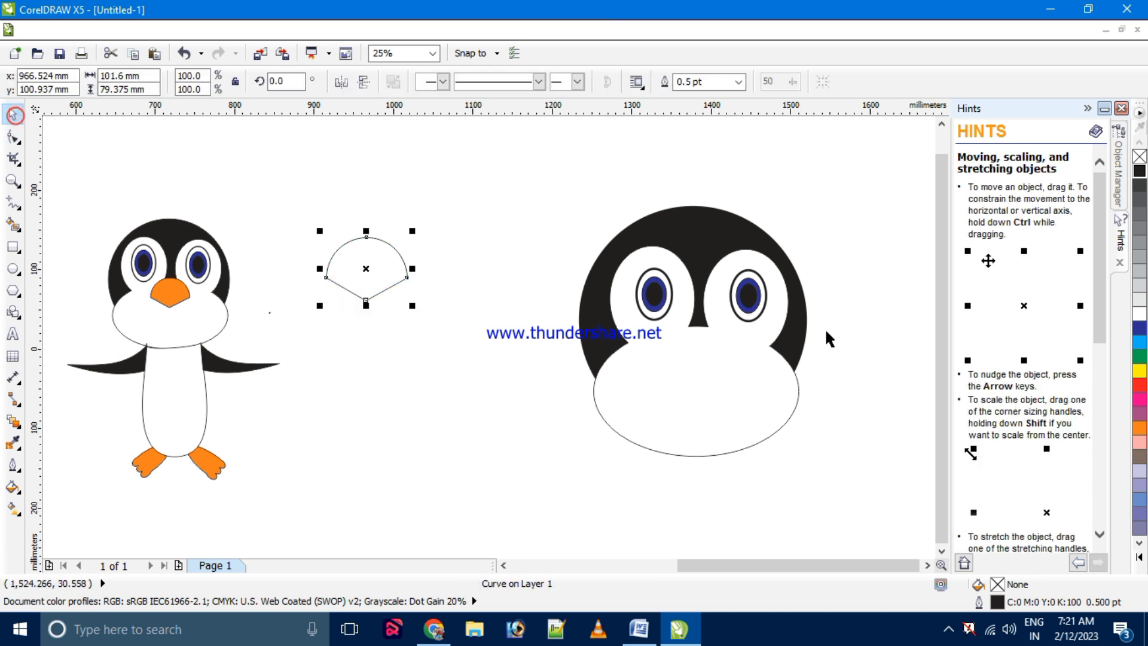
{"action": "left_click", "coordinate": [1138, 372]}
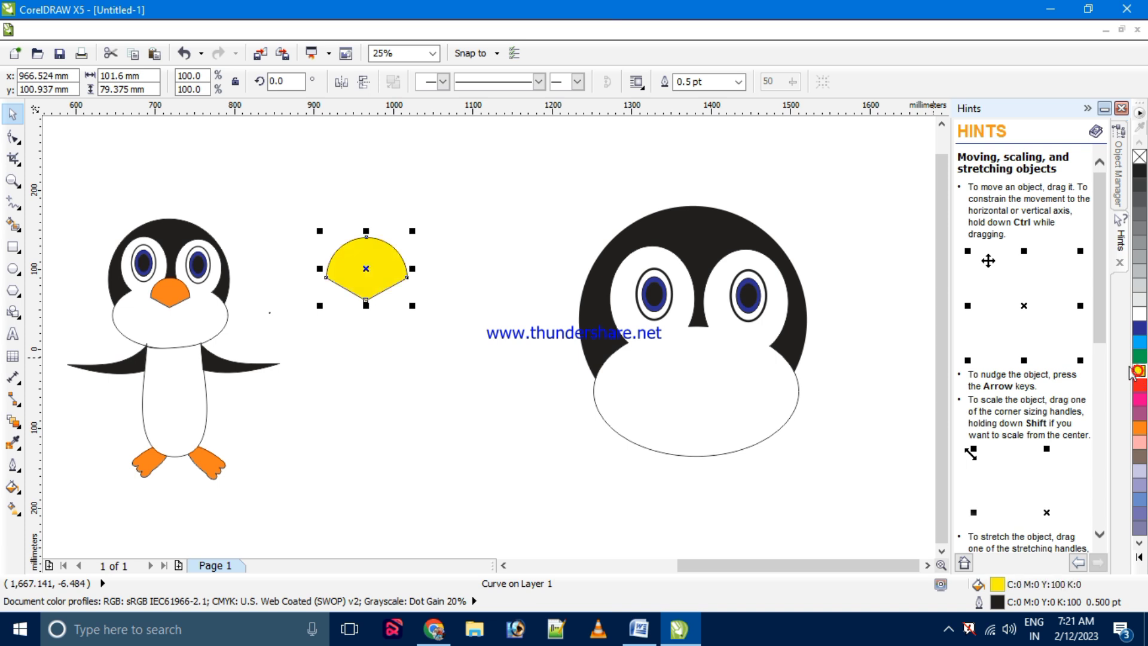
{"action": "left_click", "coordinate": [1138, 430]}
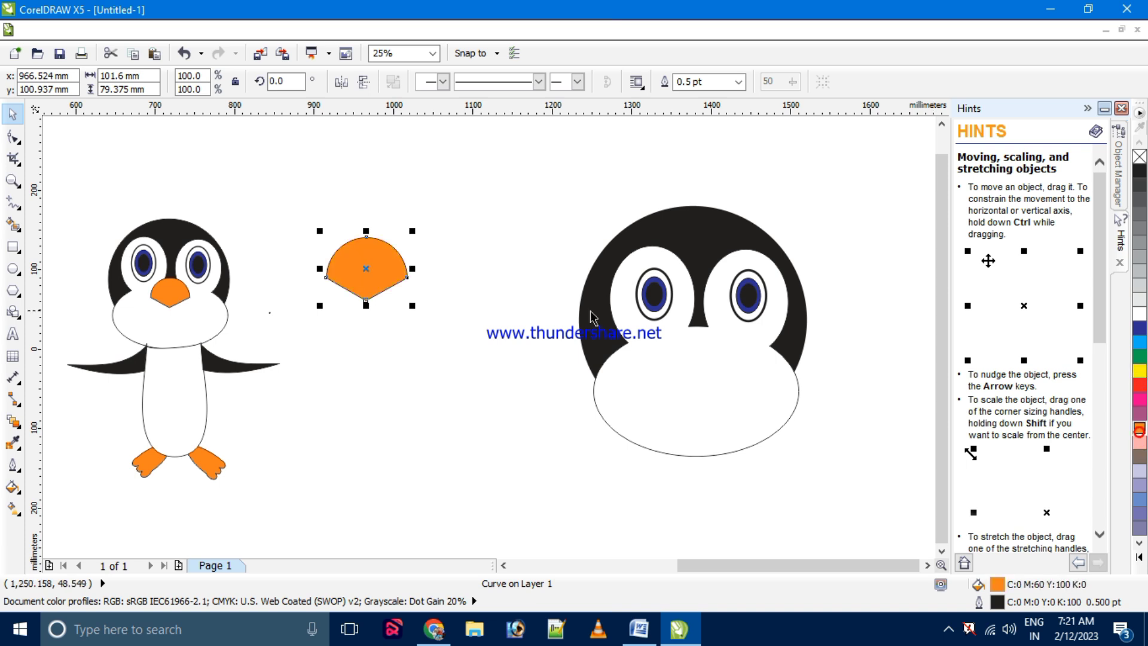
Step: Move the orange beak onto the large face just below and between the eyes, scaled down to about 91 by 71 mm
{"action": "left_click_drag", "start_coordinate": [373, 270], "coordinate": [700, 348]}
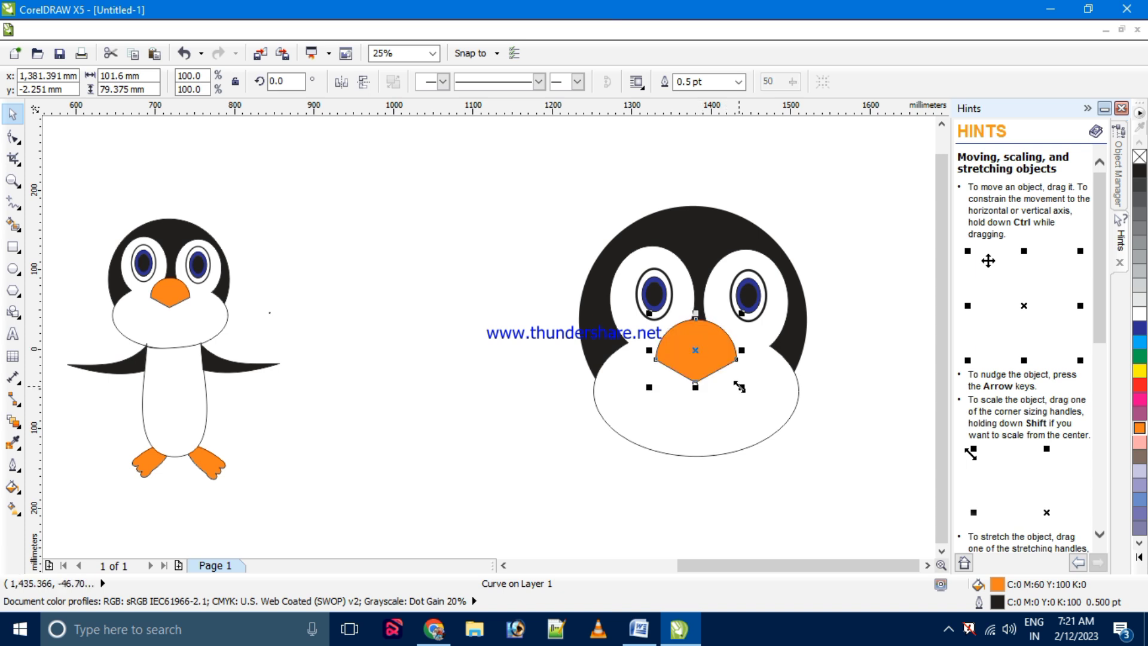
{"action": "left_click_drag", "start_coordinate": [739, 387], "coordinate": [733, 381]}
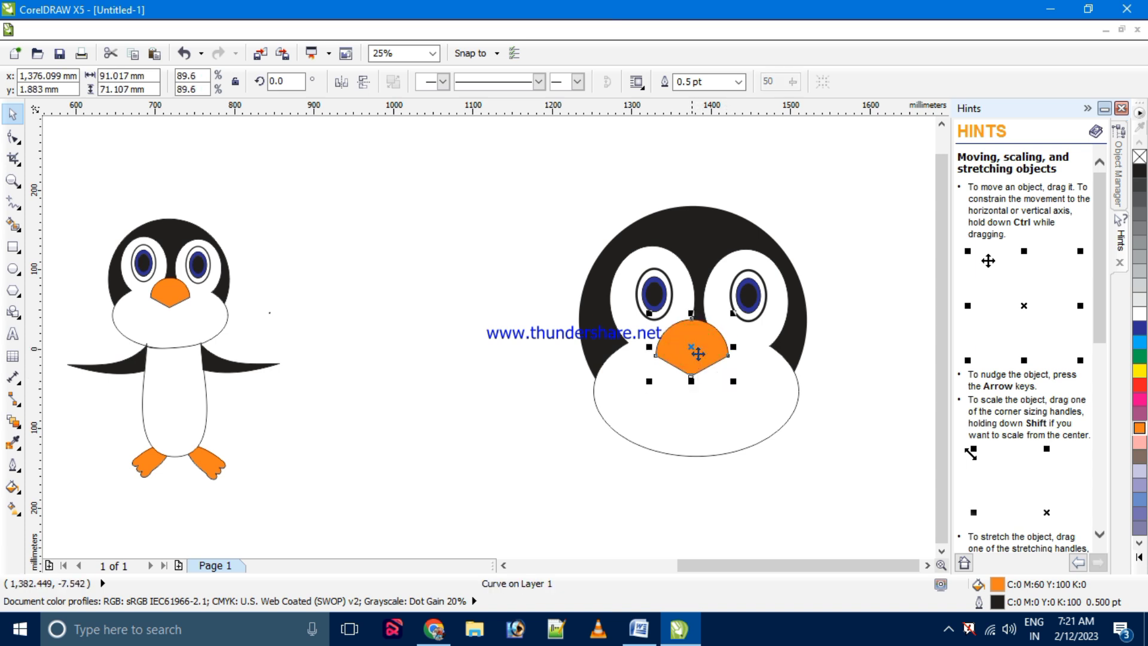
{"action": "left_click_drag", "start_coordinate": [693, 348], "coordinate": [711, 349]}
{"action": "left_click", "coordinate": [732, 396]}
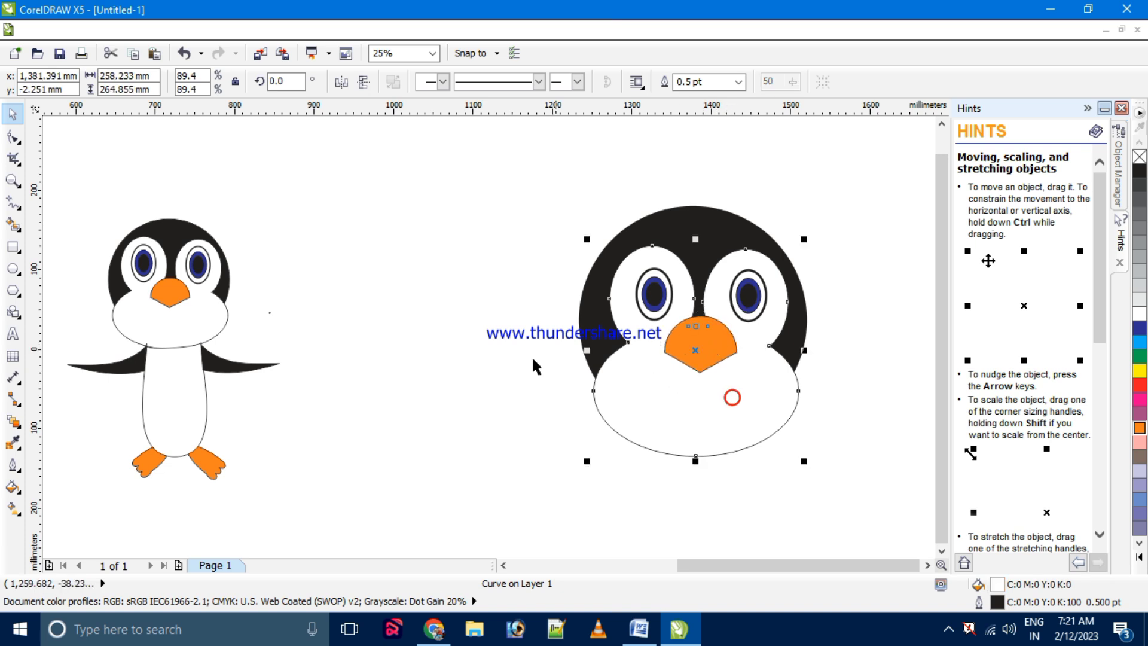
{"action": "left_click", "coordinate": [448, 311]}
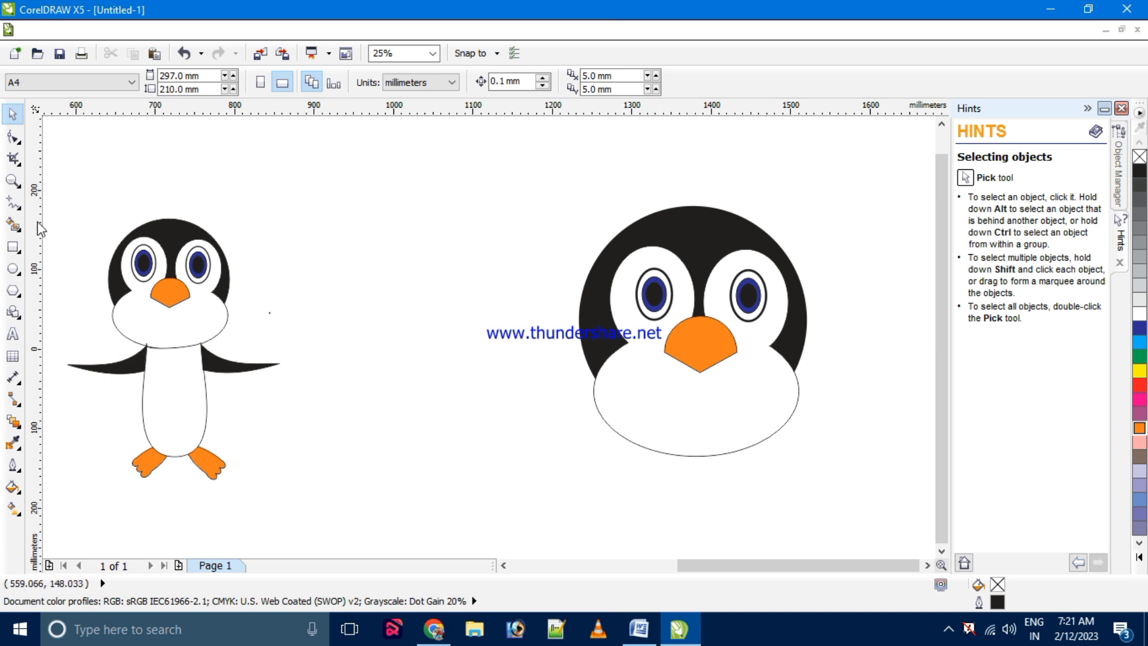
Step: Draw a body rectangle about 102 by 212 mm extending down from the large face's chin and convert it to curves
{"action": "left_click", "coordinate": [13, 251]}
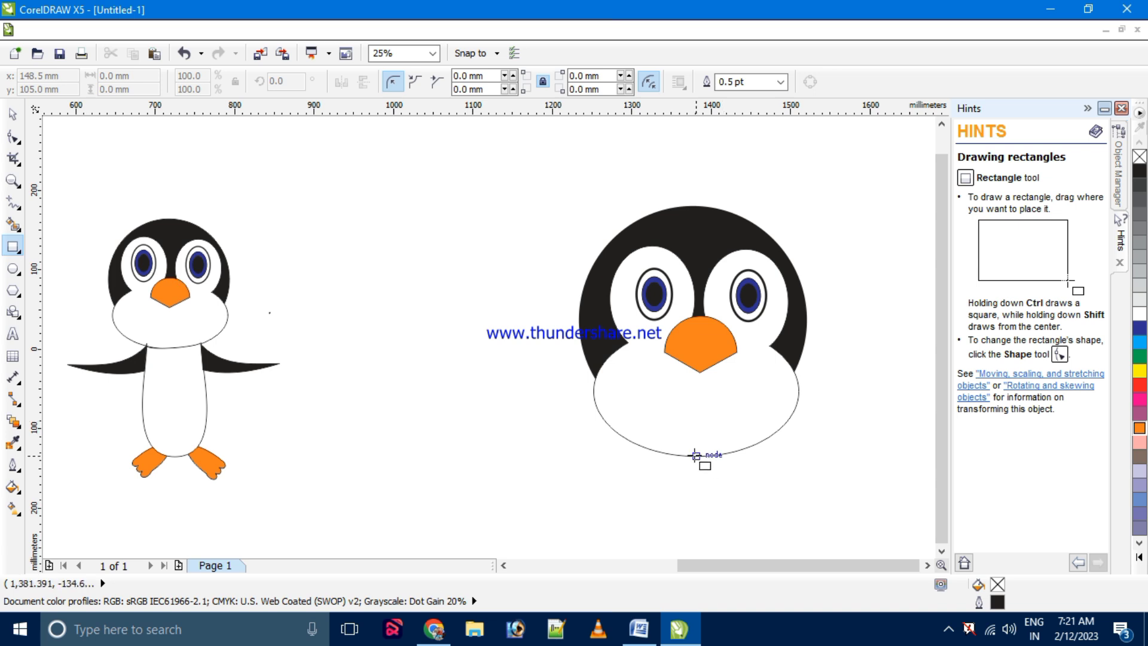
{"action": "left_click_drag", "start_coordinate": [665, 440], "coordinate": [748, 531]}
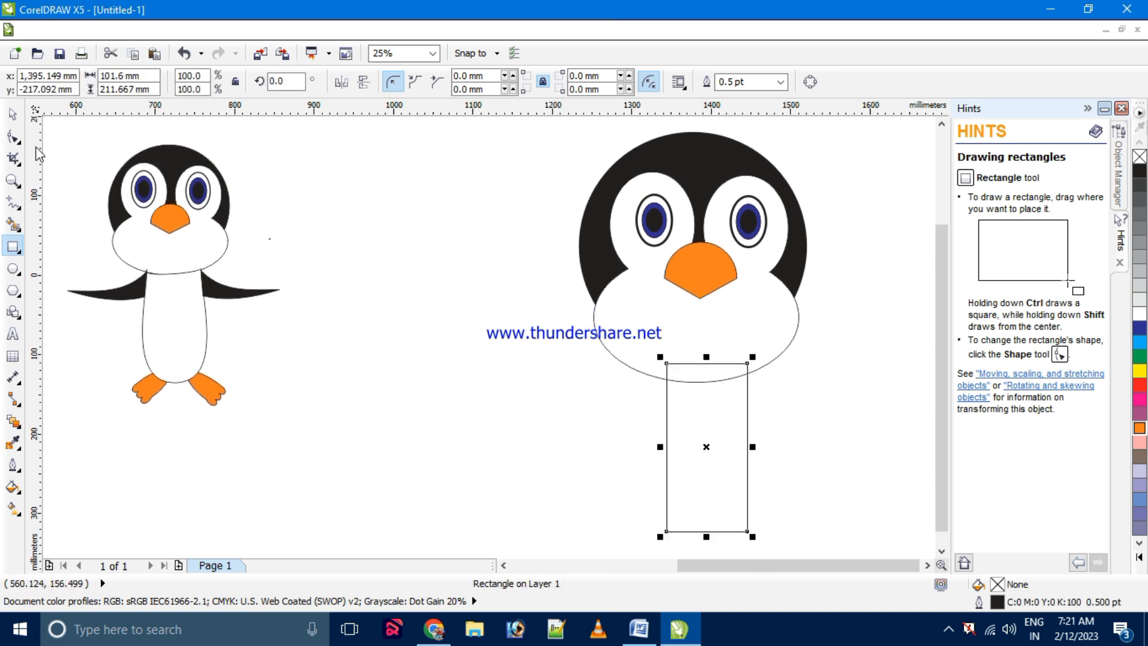
{"action": "left_click", "coordinate": [13, 136]}
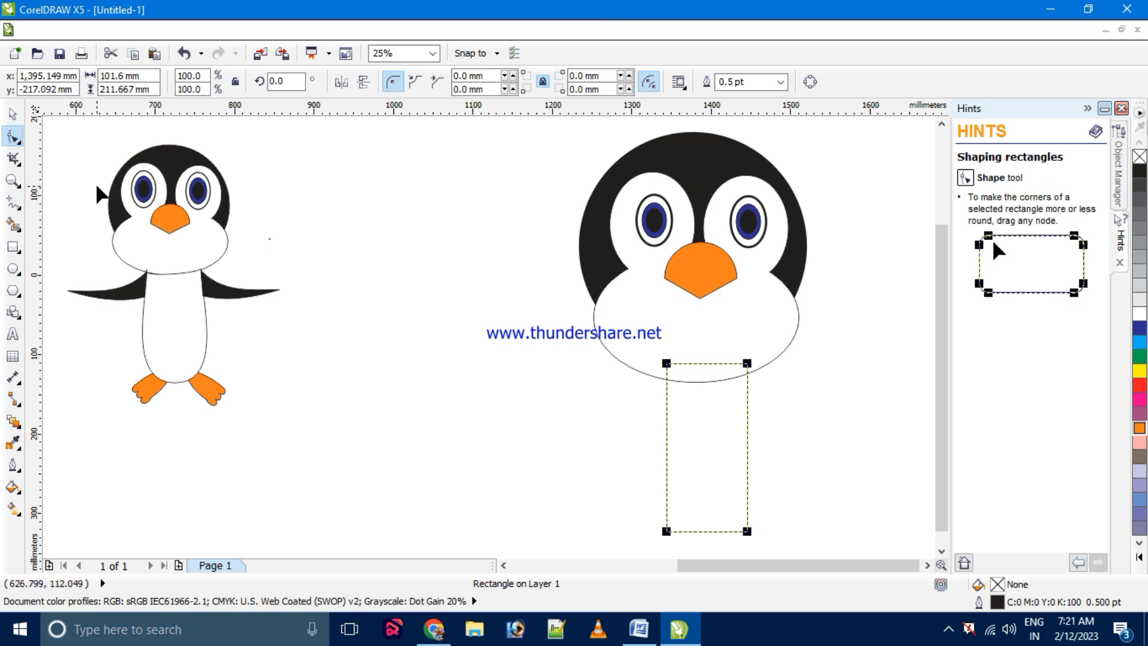
{"action": "key", "text": "ctrl+q"}
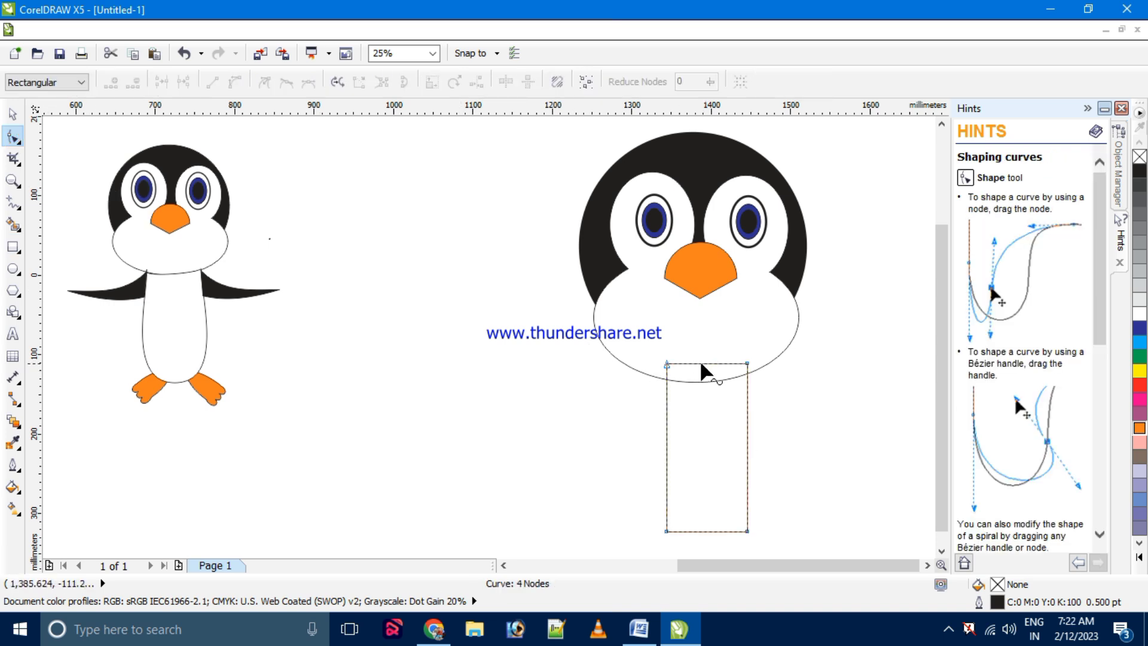
Step: Change the body rectangle's upper edge to a curve and bend it to follow the chin, lowering its upper corner nodes onto the outline
{"action": "left_click", "coordinate": [699, 364]}
{"action": "left_click", "coordinate": [233, 83]}
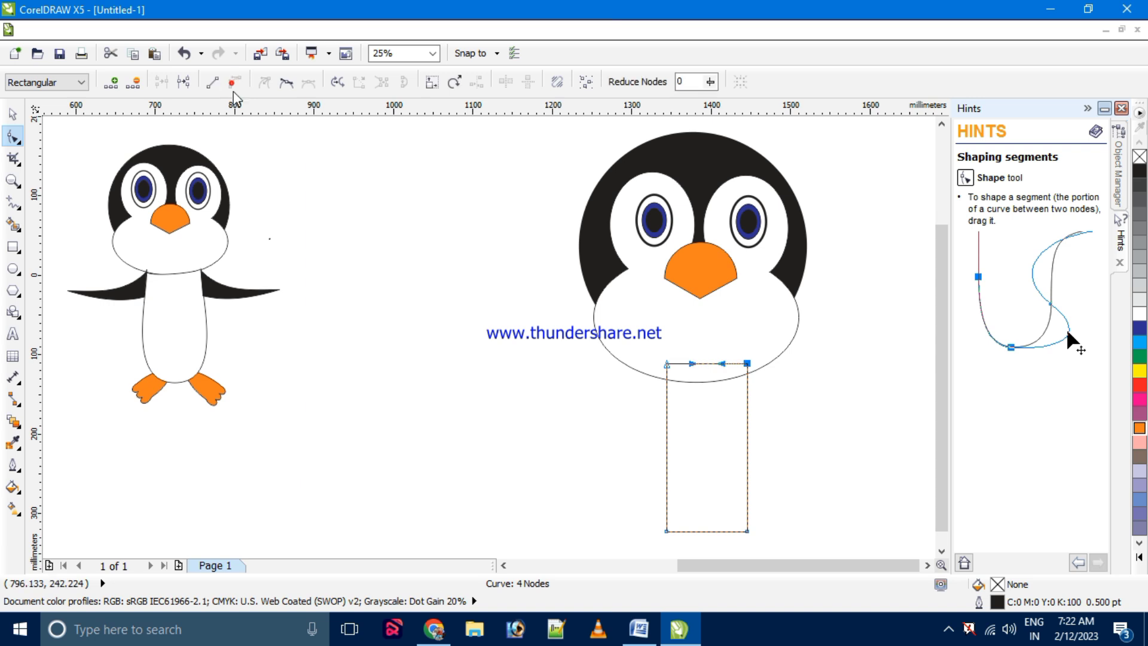
{"action": "left_click_drag", "start_coordinate": [704, 365], "coordinate": [669, 371]}
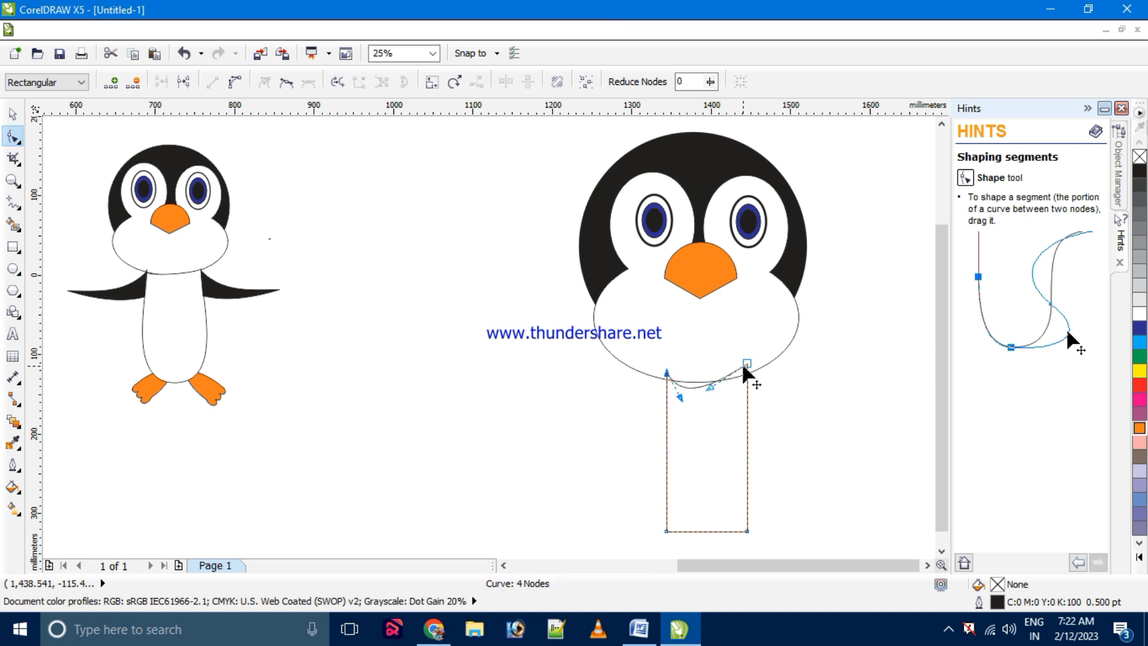
{"action": "left_click_drag", "start_coordinate": [746, 365], "coordinate": [747, 373]}
{"action": "left_click_drag", "start_coordinate": [709, 397], "coordinate": [673, 385]}
{"action": "left_click", "coordinate": [13, 117]}
{"action": "left_click", "coordinate": [13, 137]}
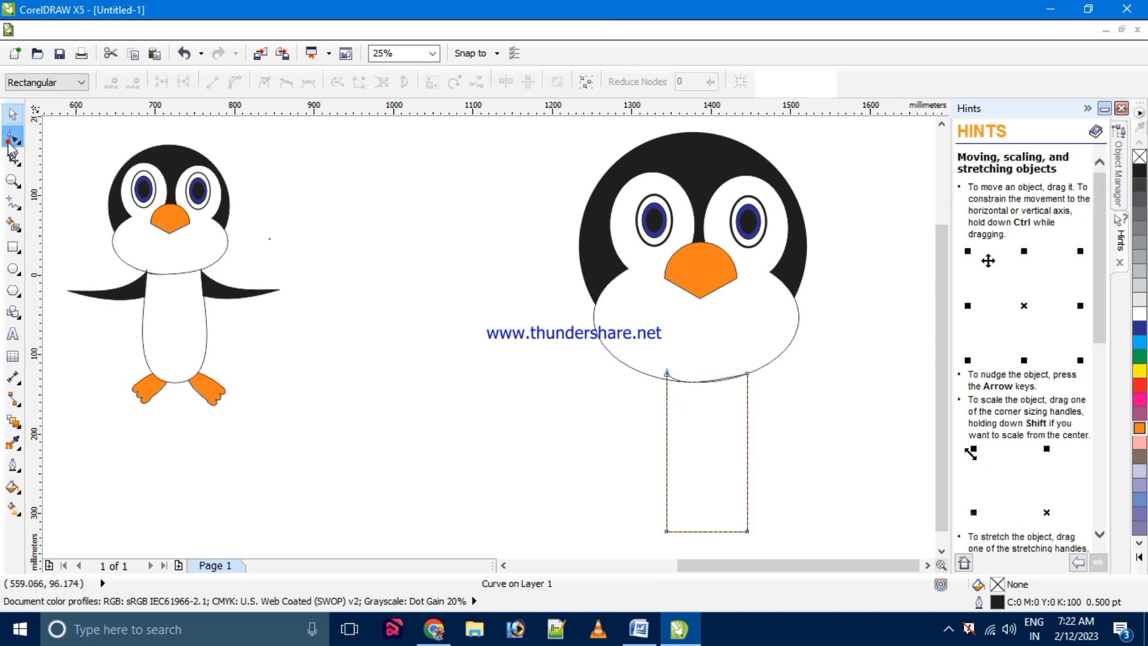
Step: Draw a circle, scale it to about 164 mm across, and center it over the lower end of the body rectangle
{"action": "key", "text": "F7"}
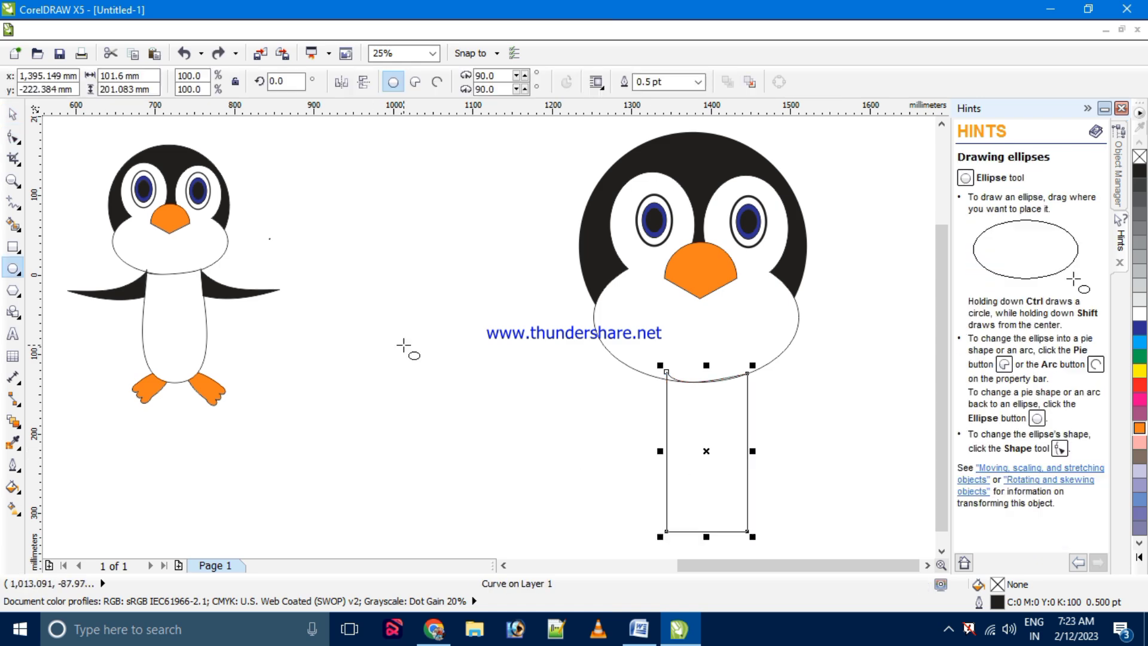
{"action": "left_click_drag", "start_coordinate": [403, 345], "coordinate": [502, 478]}
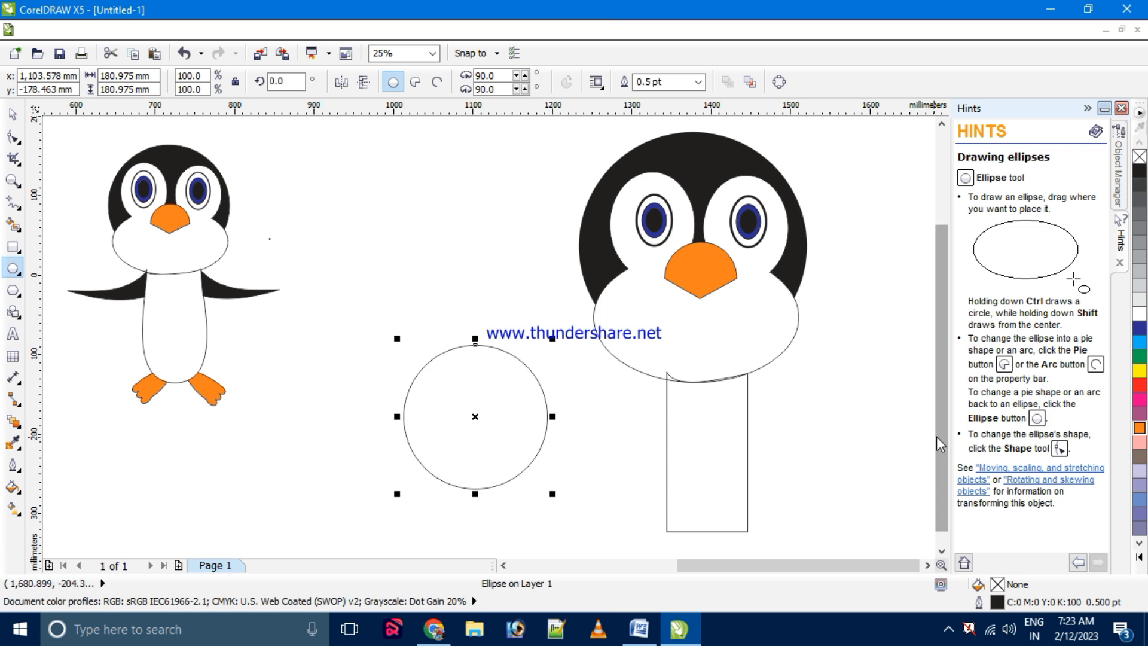
{"action": "left_click_drag", "start_coordinate": [938, 437], "coordinate": [938, 450]}
{"action": "left_click_drag", "start_coordinate": [475, 398], "coordinate": [700, 495]}
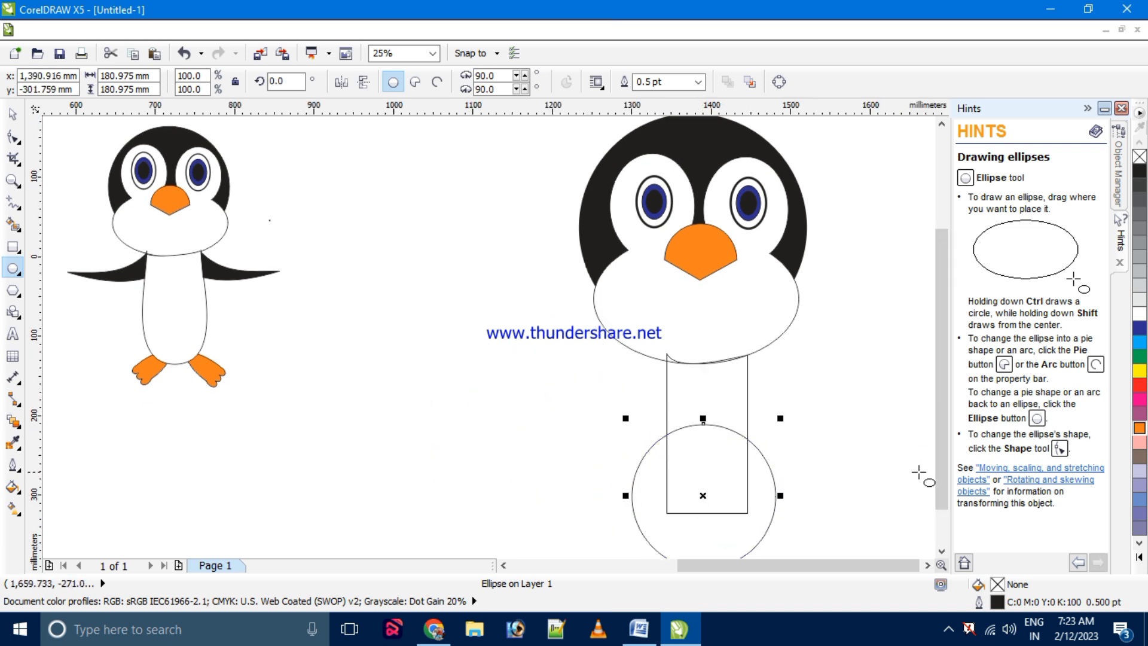
{"action": "left_click_drag", "start_coordinate": [940, 482], "coordinate": [940, 515]}
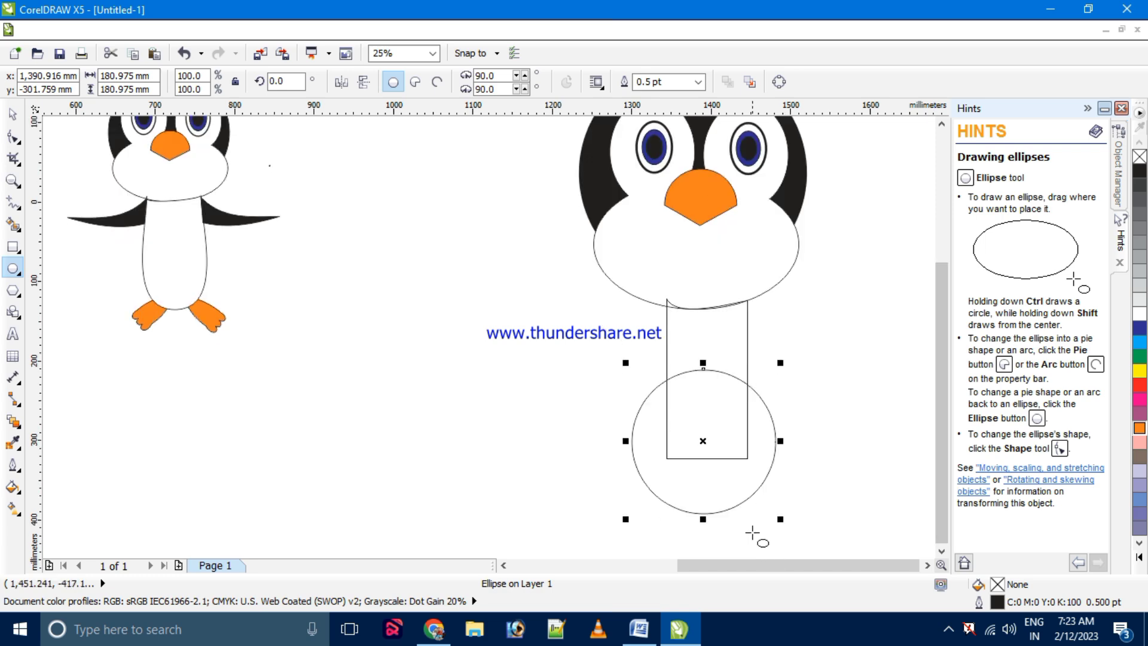
{"action": "left_click_drag", "start_coordinate": [779, 520], "coordinate": [765, 507]}
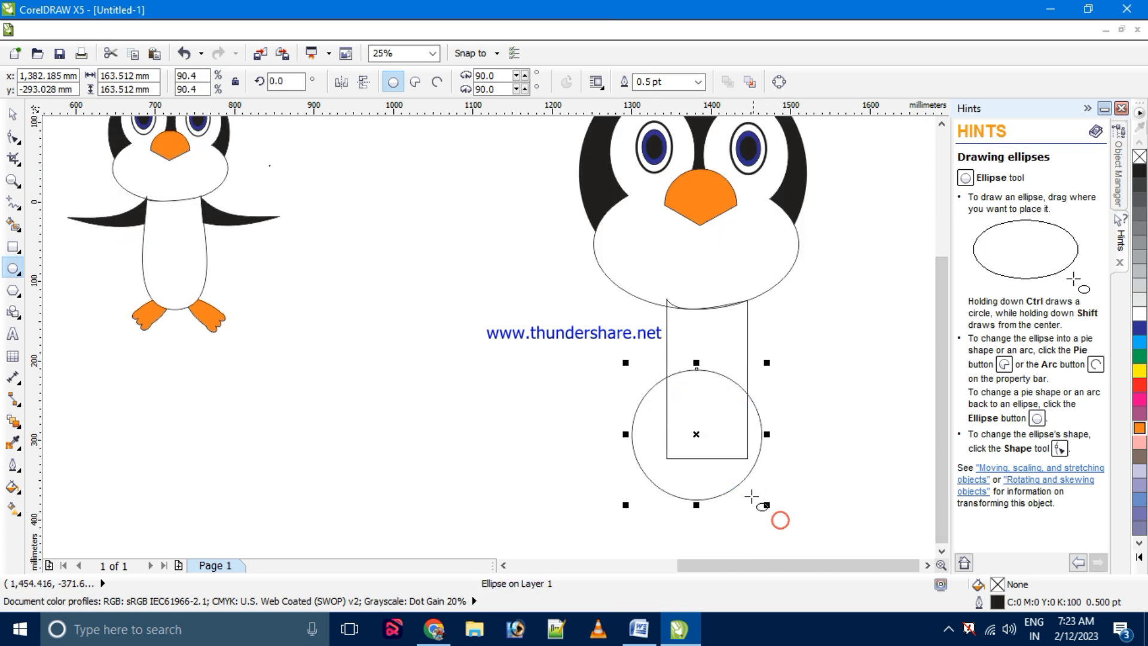
{"action": "left_click_drag", "start_coordinate": [697, 437], "coordinate": [707, 436]}
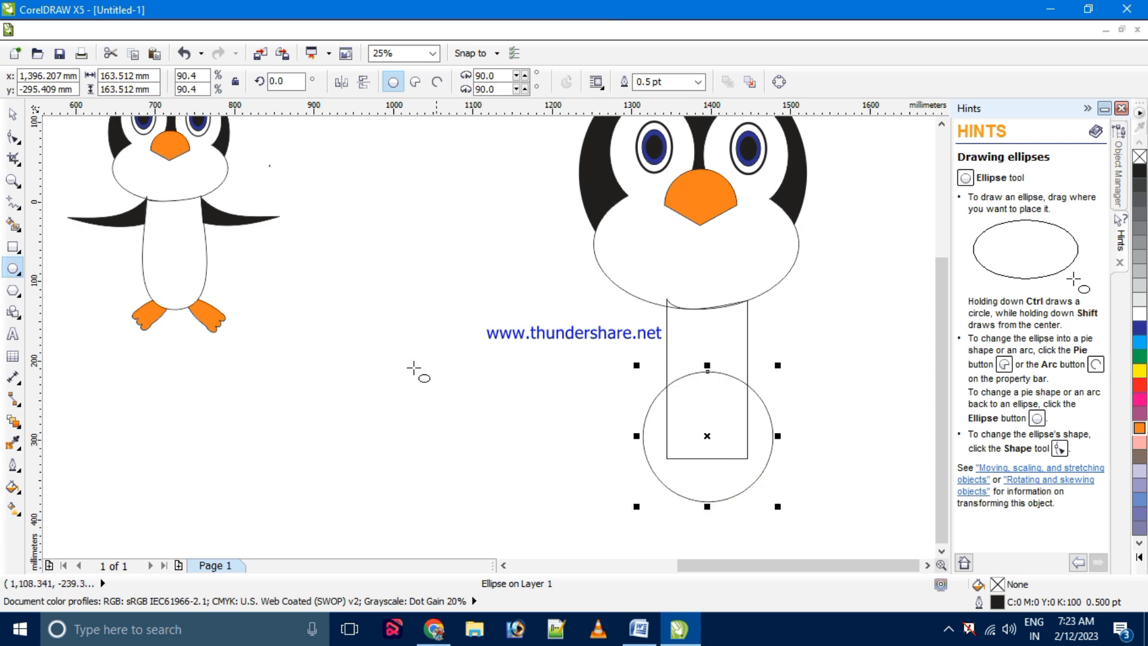
Step: Weld the body rectangle and the circle into a single shape
{"action": "left_click", "coordinate": [13, 117]}
{"action": "left_click", "coordinate": [410, 330]}
{"action": "left_click_drag", "start_coordinate": [502, 294], "coordinate": [816, 543]}
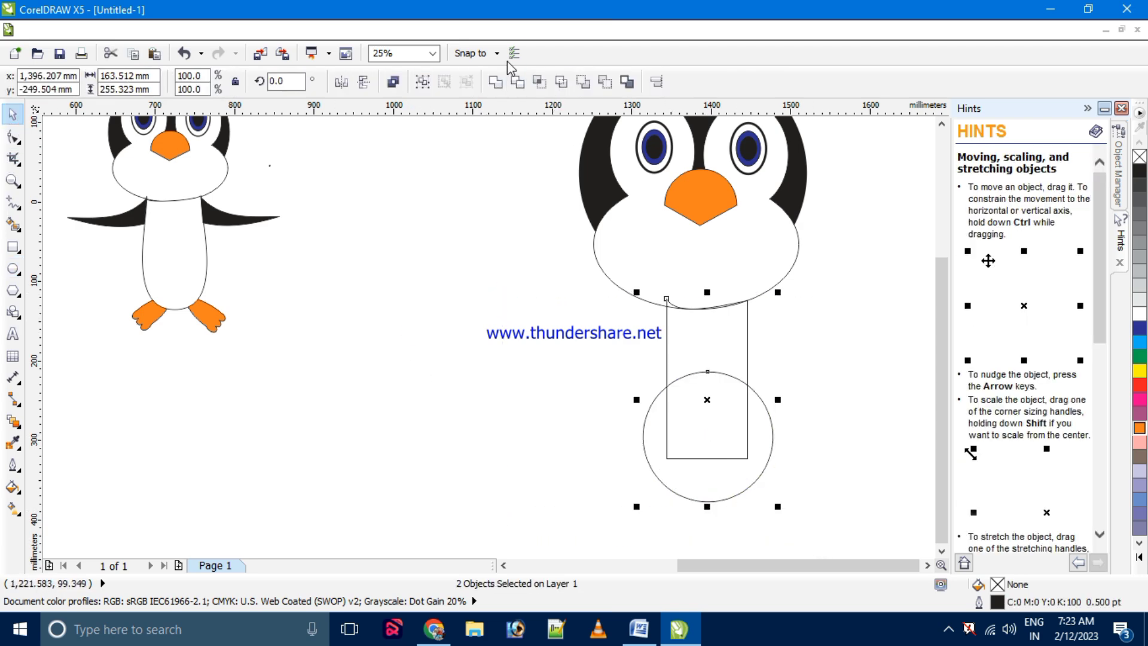
{"action": "left_click", "coordinate": [498, 83]}
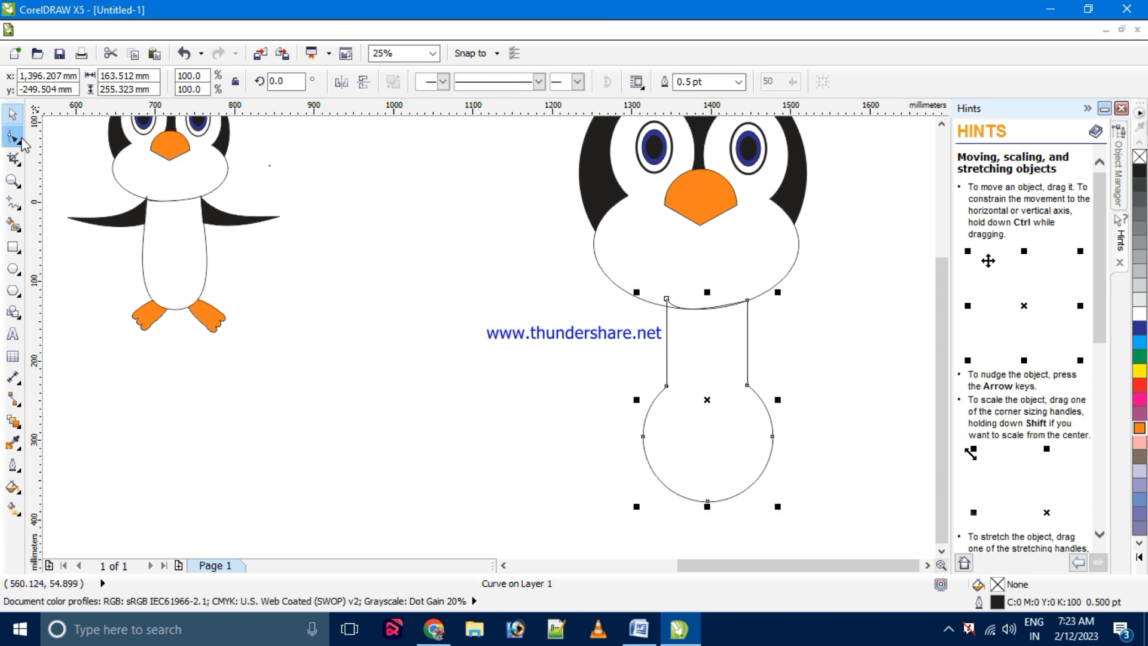
Step: Smooth the welded body by deleting its junction and side nodes, and adjust the upper left node to meet the chin
{"action": "left_click", "coordinate": [13, 137]}
{"action": "double_click", "coordinate": [666, 386]}
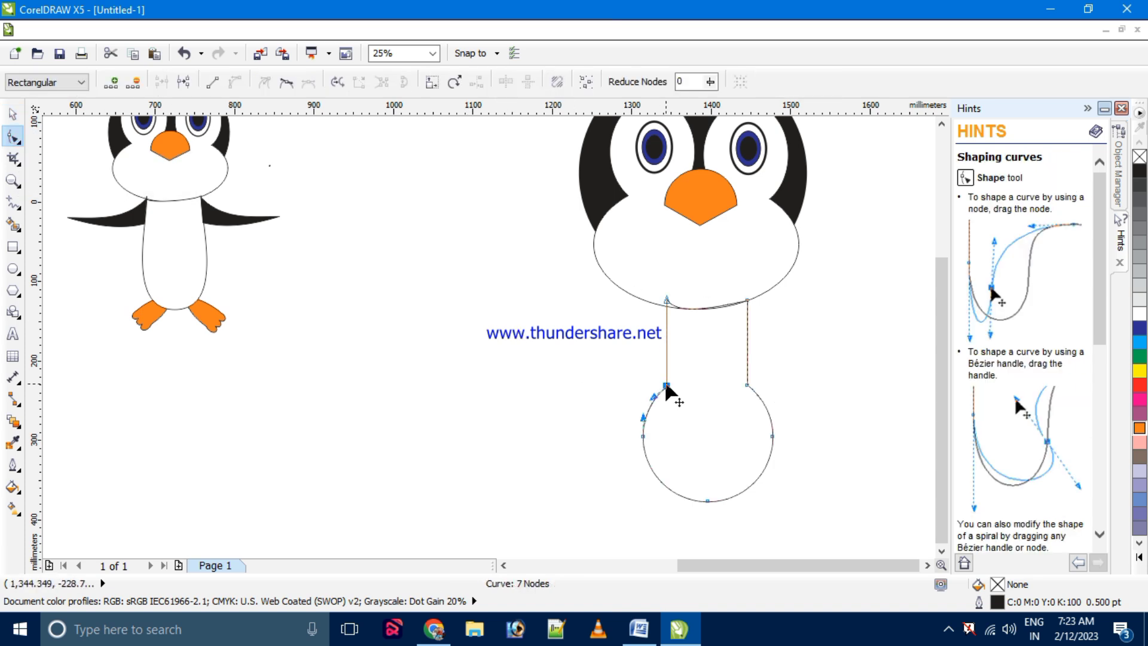
{"action": "double_click", "coordinate": [643, 436]}
{"action": "left_click", "coordinate": [747, 385]}
{"action": "double_click", "coordinate": [745, 386]}
{"action": "double_click", "coordinate": [774, 437]}
{"action": "left_click", "coordinate": [667, 301]}
{"action": "mouse_move", "coordinate": [670, 308]}
{"action": "left_mouse_down"}
{"action": "mouse_move", "coordinate": [666, 359]}
{"action": "mouse_move", "coordinate": [676, 310]}
{"action": "left_mouse_up"}
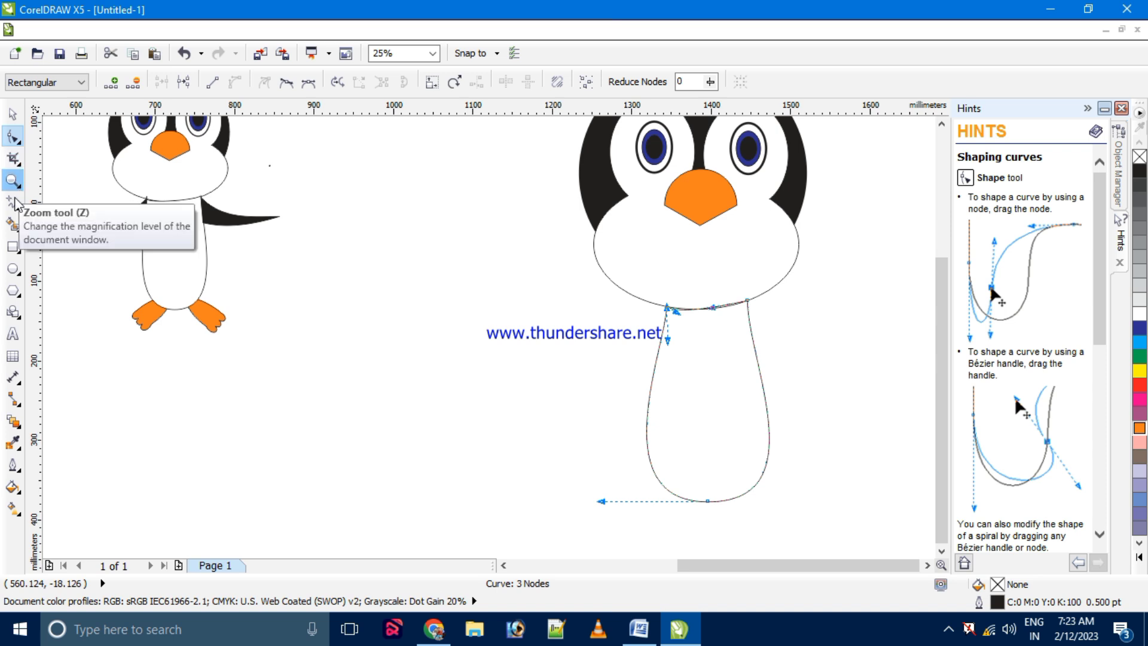
Step: Draw a rectangle about 65 by 169 mm left of the body, convert it to curves, and delete its upper left node to form a triangle
{"action": "left_click", "coordinate": [13, 251]}
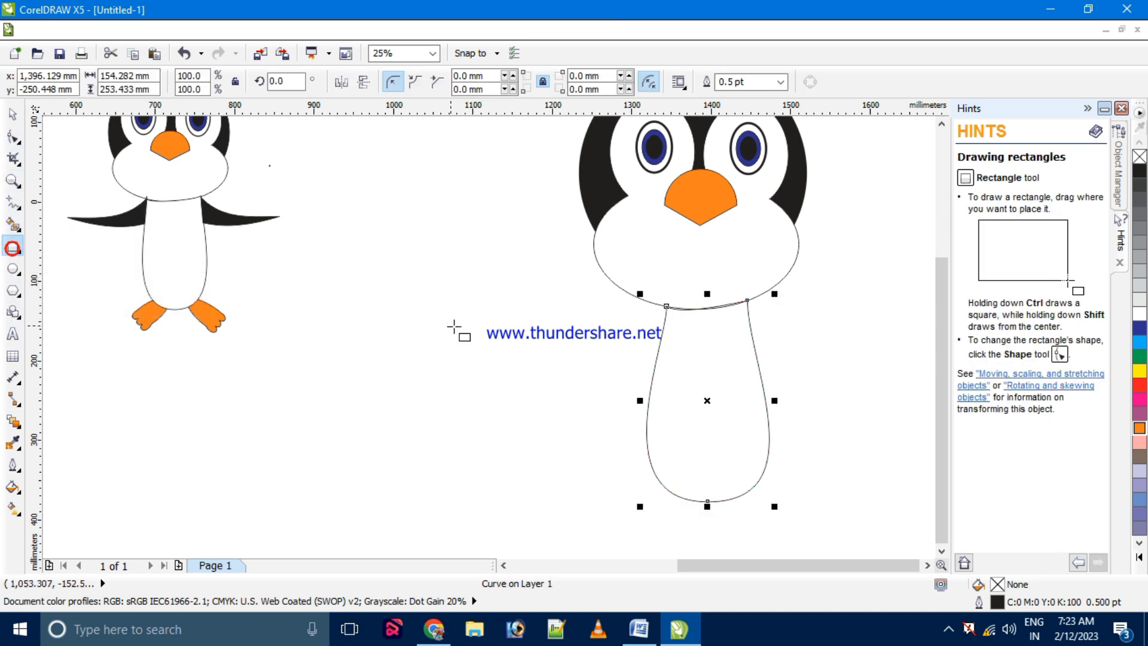
{"action": "left_click_drag", "start_coordinate": [405, 283], "coordinate": [457, 417]}
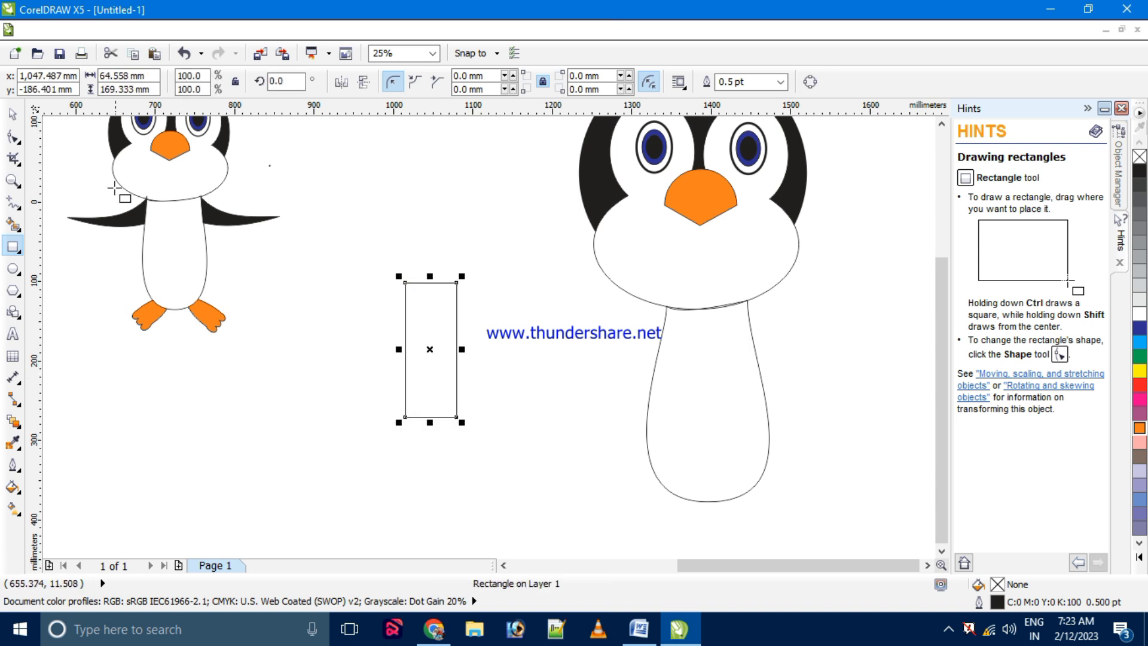
{"action": "left_click", "coordinate": [14, 139]}
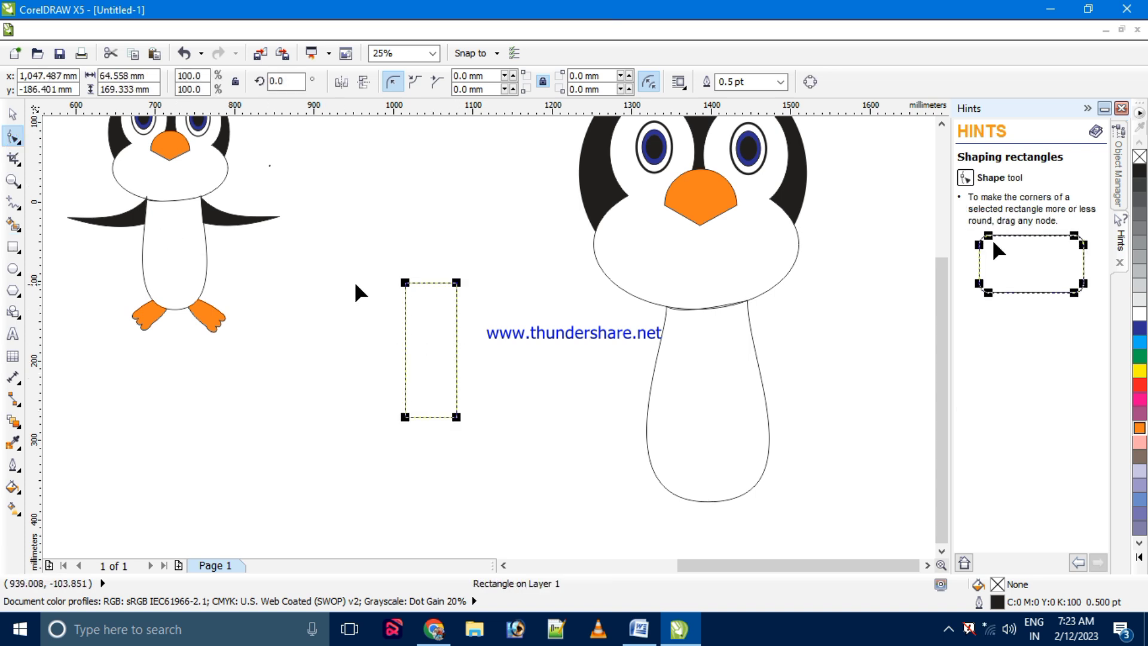
{"action": "key", "text": "ctrl+q"}
{"action": "double_click", "coordinate": [406, 284]}
{"action": "key", "text": "space"}
{"action": "left_click", "coordinate": [434, 330]}
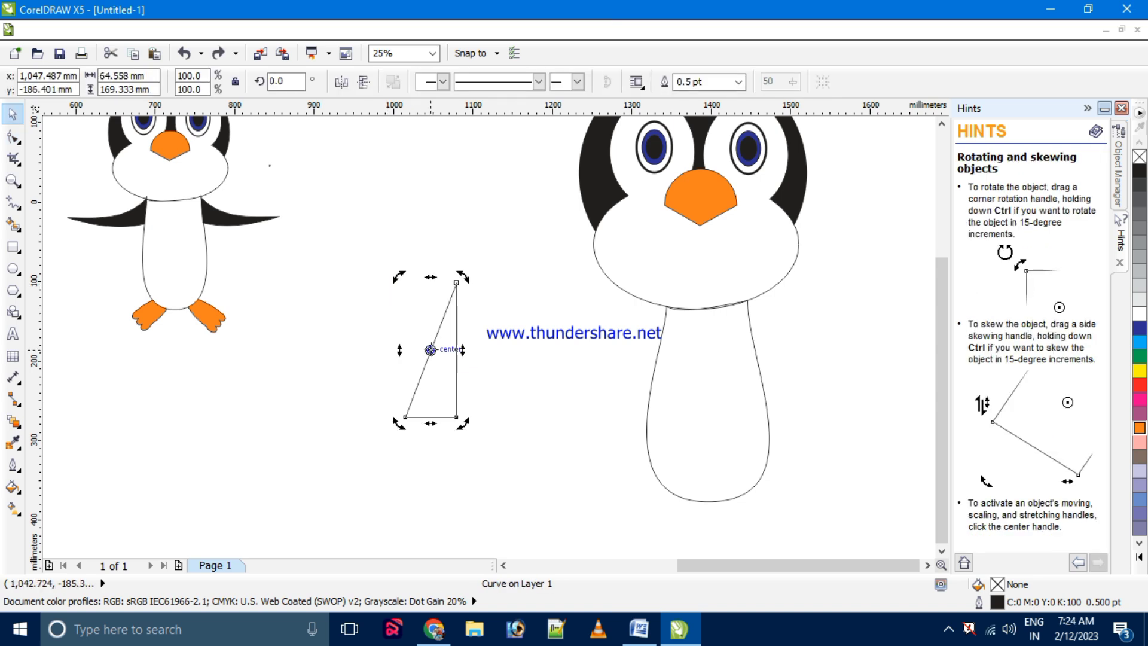
{"action": "left_click", "coordinate": [353, 308]}
{"action": "left_click", "coordinate": [431, 349]}
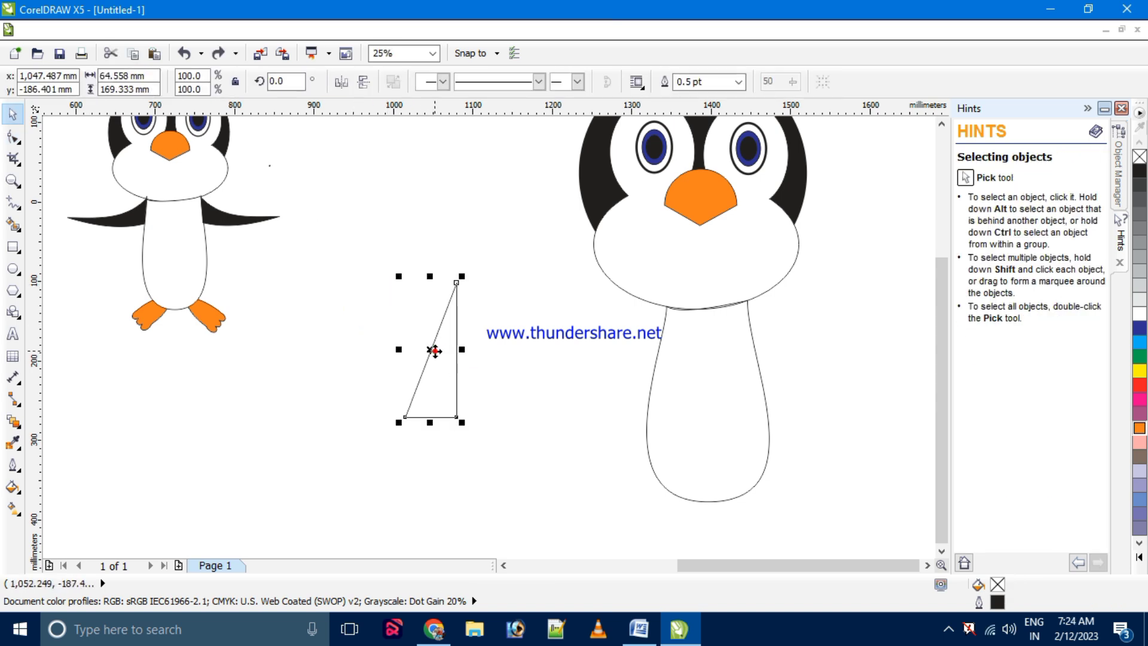
Step: Curve the triangle's slanted side inward and its vertical side outward to form a wing shape
{"action": "left_click", "coordinate": [13, 140]}
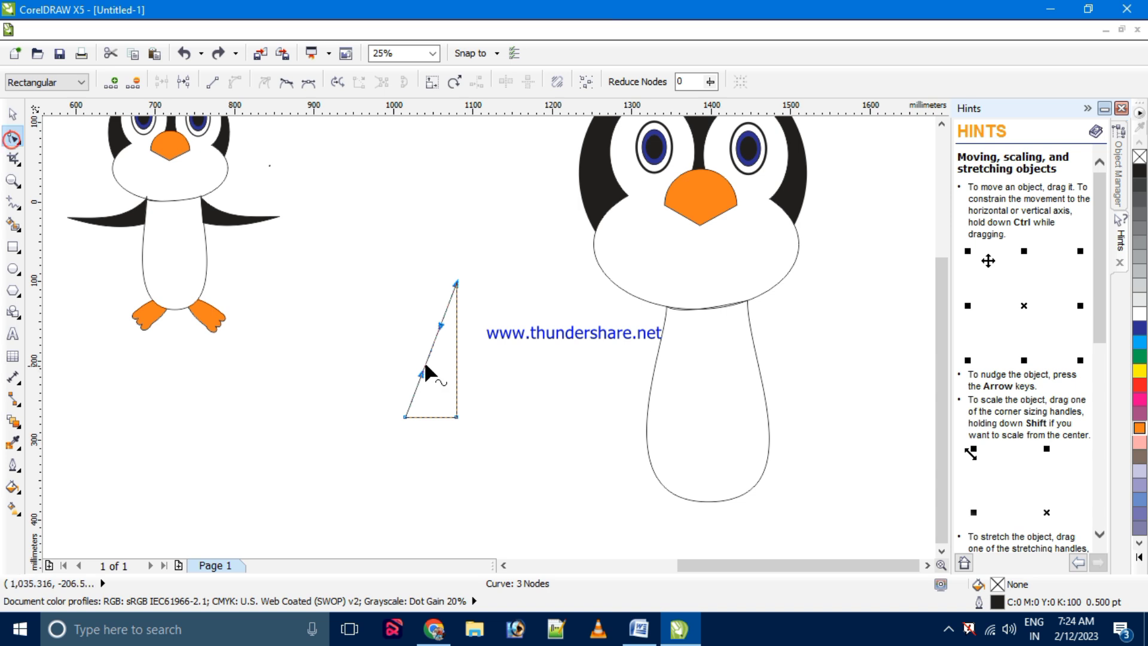
{"action": "left_click_drag", "start_coordinate": [430, 350], "coordinate": [443, 362]}
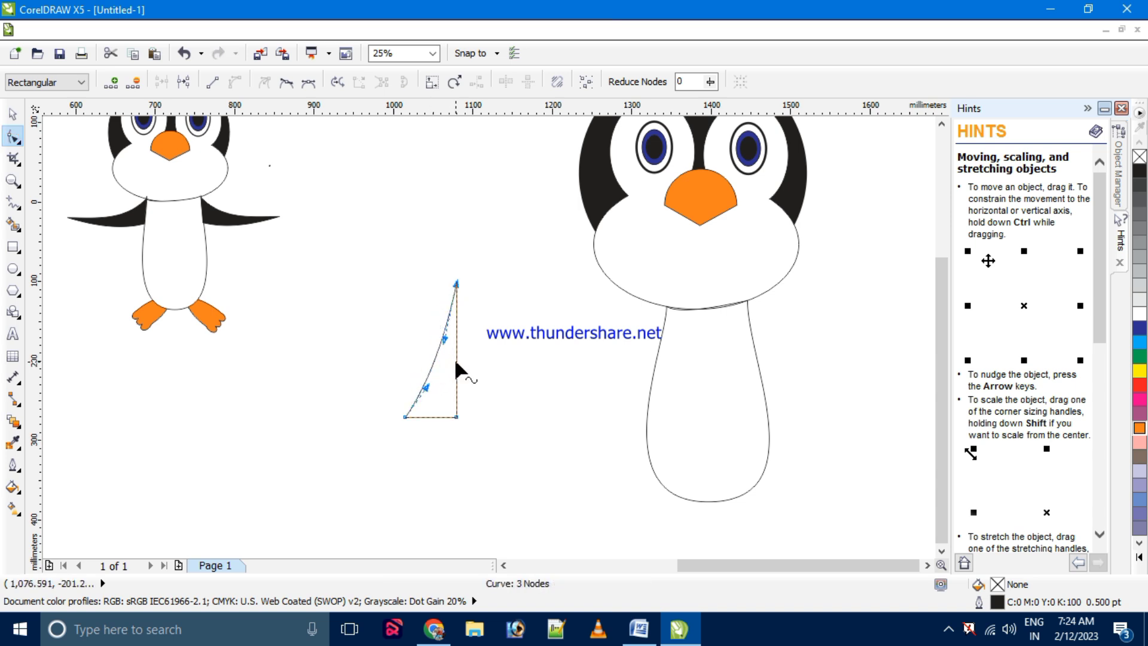
{"action": "left_click", "coordinate": [456, 362]}
{"action": "left_click", "coordinate": [233, 83]}
{"action": "left_click_drag", "start_coordinate": [458, 358], "coordinate": [463, 367]}
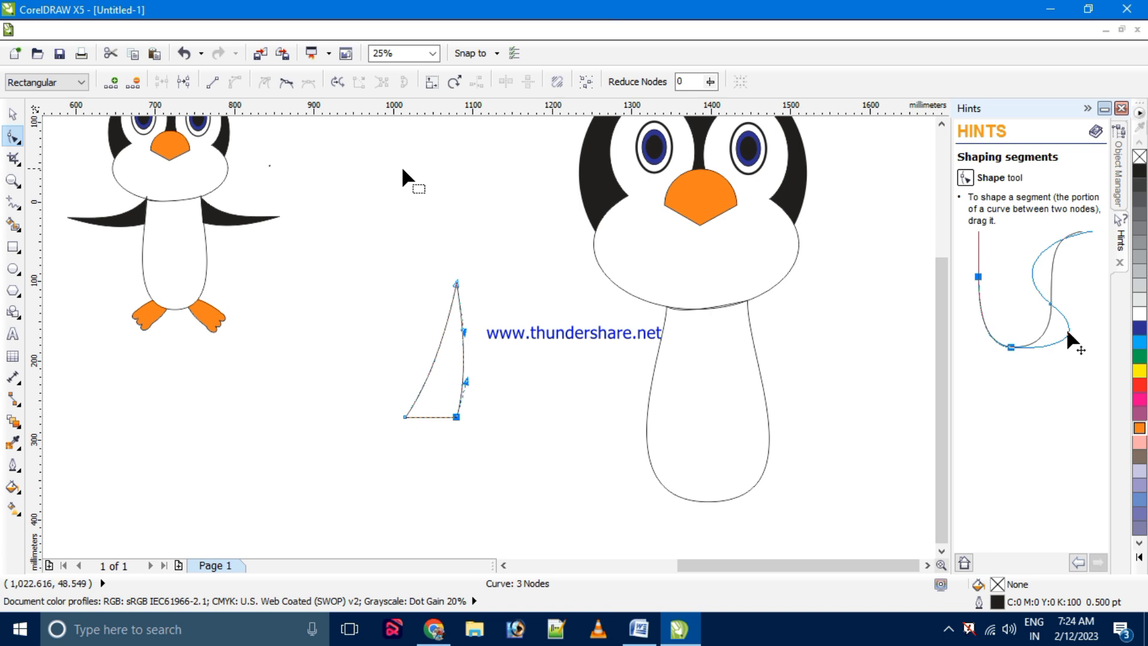
Step: Mirror the wing horizontally, rotate it to about 261.6°, and attach it to the upper left side of the body
{"action": "left_click", "coordinate": [12, 114]}
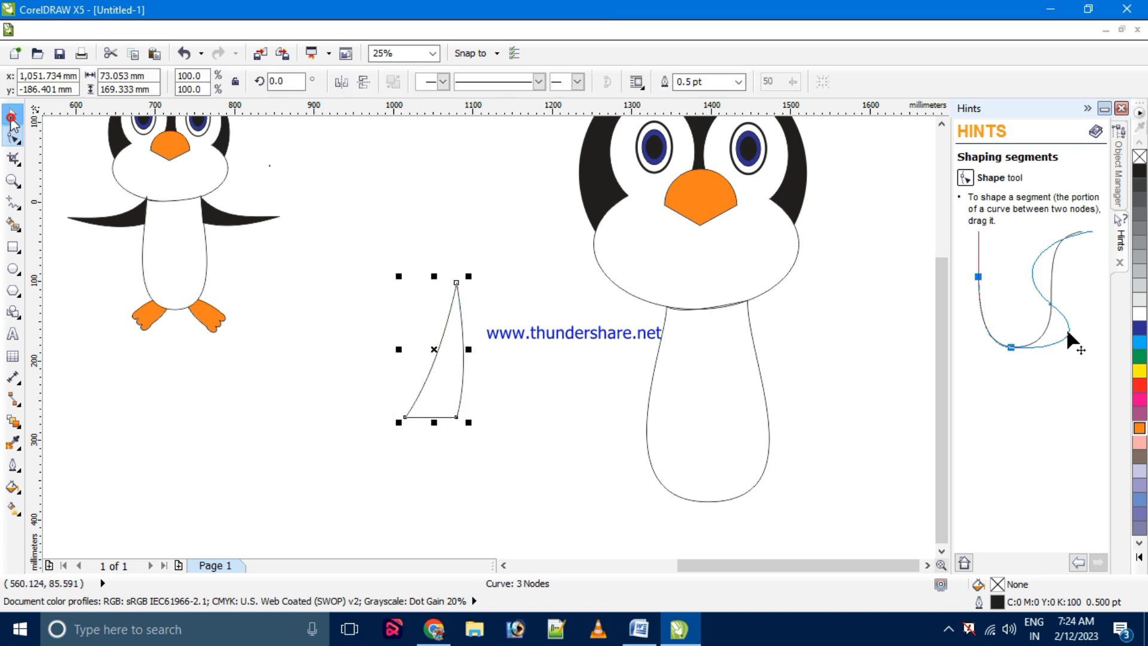
{"action": "left_click", "coordinate": [341, 82]}
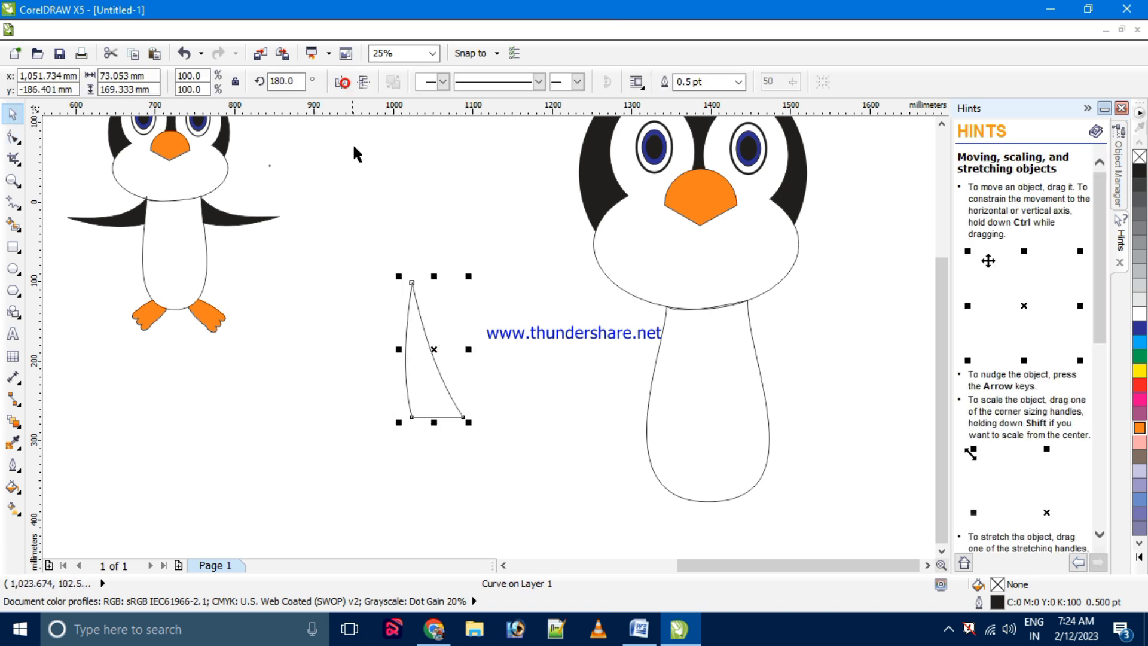
{"action": "left_click", "coordinate": [435, 353]}
{"action": "left_click_drag", "start_coordinate": [465, 273], "coordinate": [394, 317]}
{"action": "left_click_drag", "start_coordinate": [454, 364], "coordinate": [613, 343]}
{"action": "left_click", "coordinate": [575, 334]}
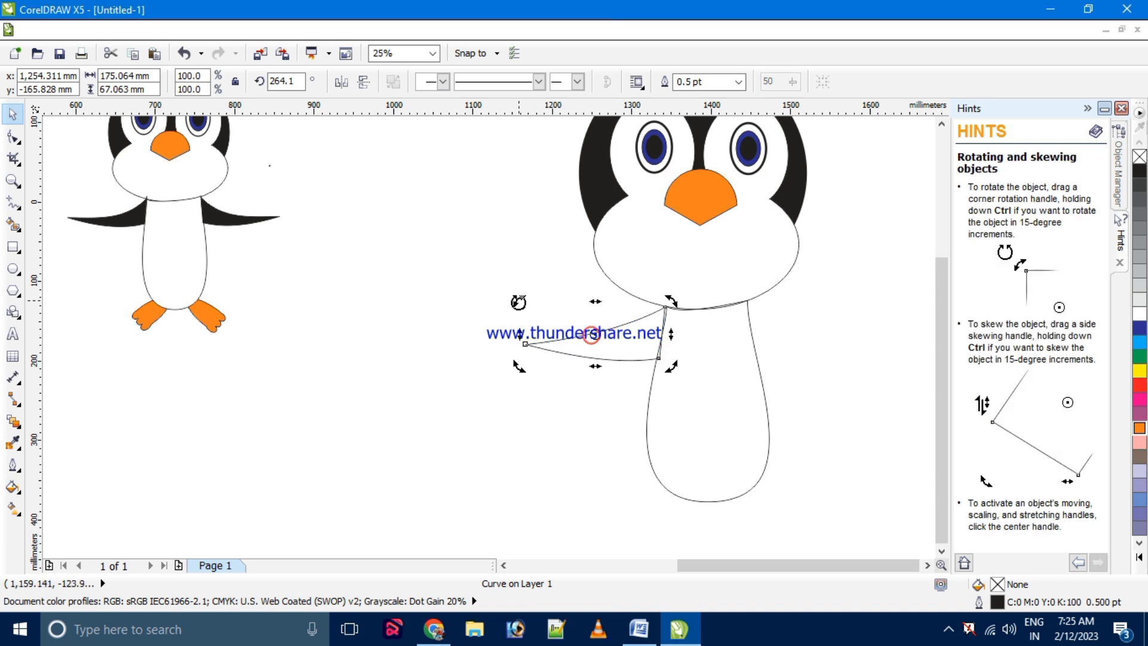
{"action": "left_click_drag", "start_coordinate": [519, 301], "coordinate": [521, 305]}
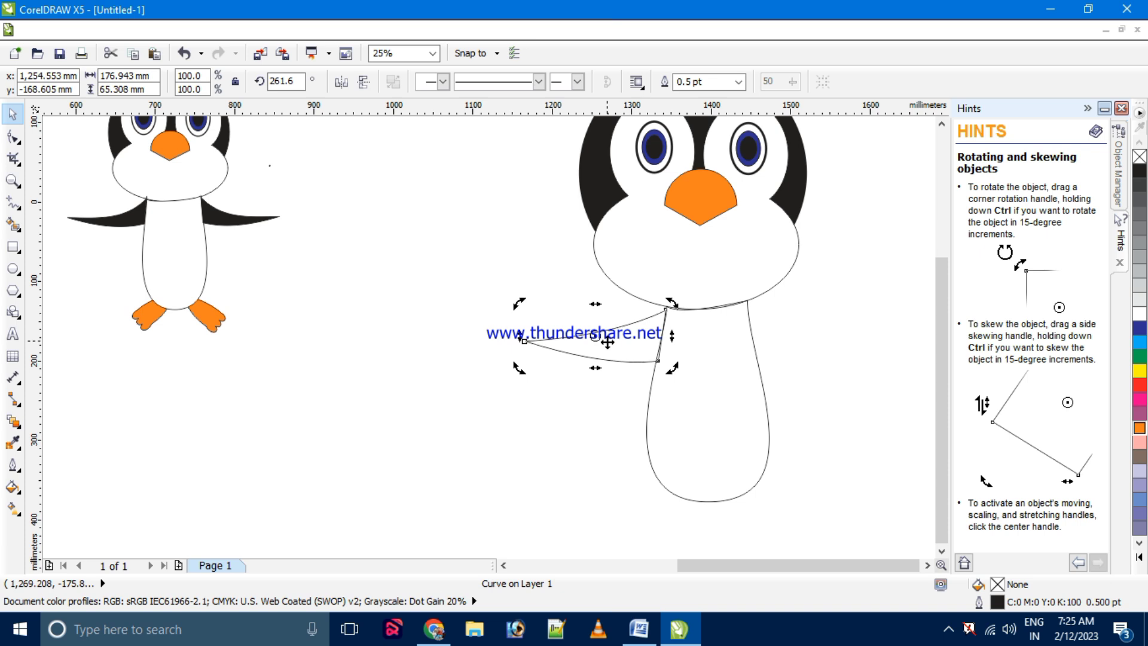
Step: Fill the left wing black and place a horizontally mirrored copy at the upper right side of the body
{"action": "left_click", "coordinate": [1139, 171]}
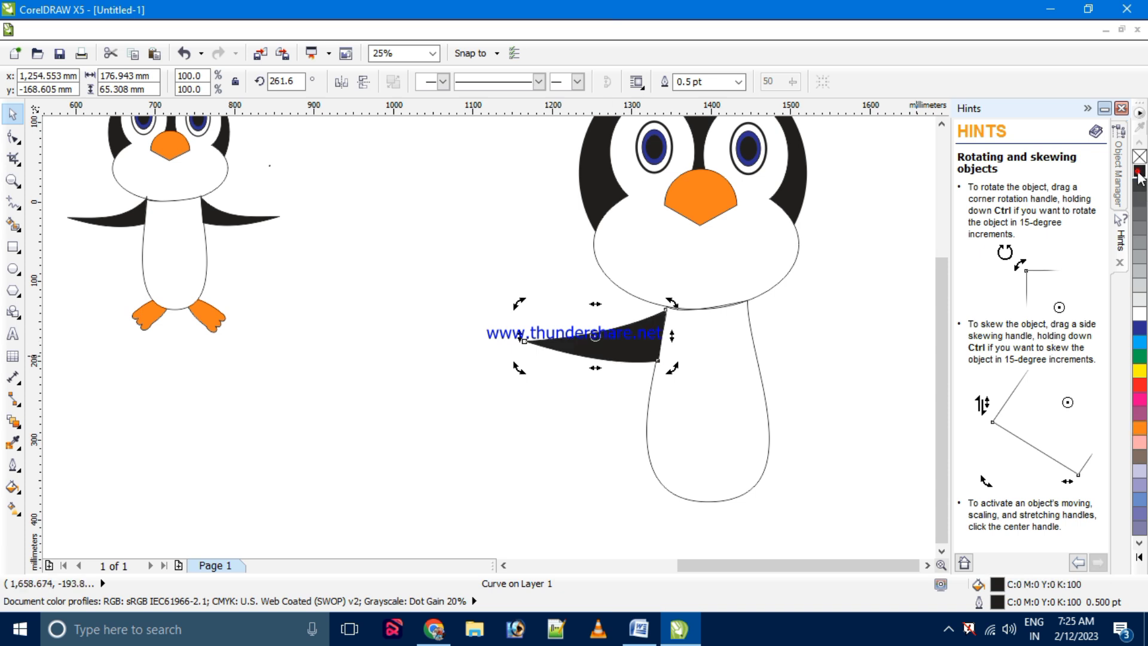
{"action": "left_click_drag", "start_coordinate": [620, 347], "coordinate": [765, 347]}
{"action": "right_click", "coordinate": [825, 338]}
{"action": "left_click", "coordinate": [340, 82]}
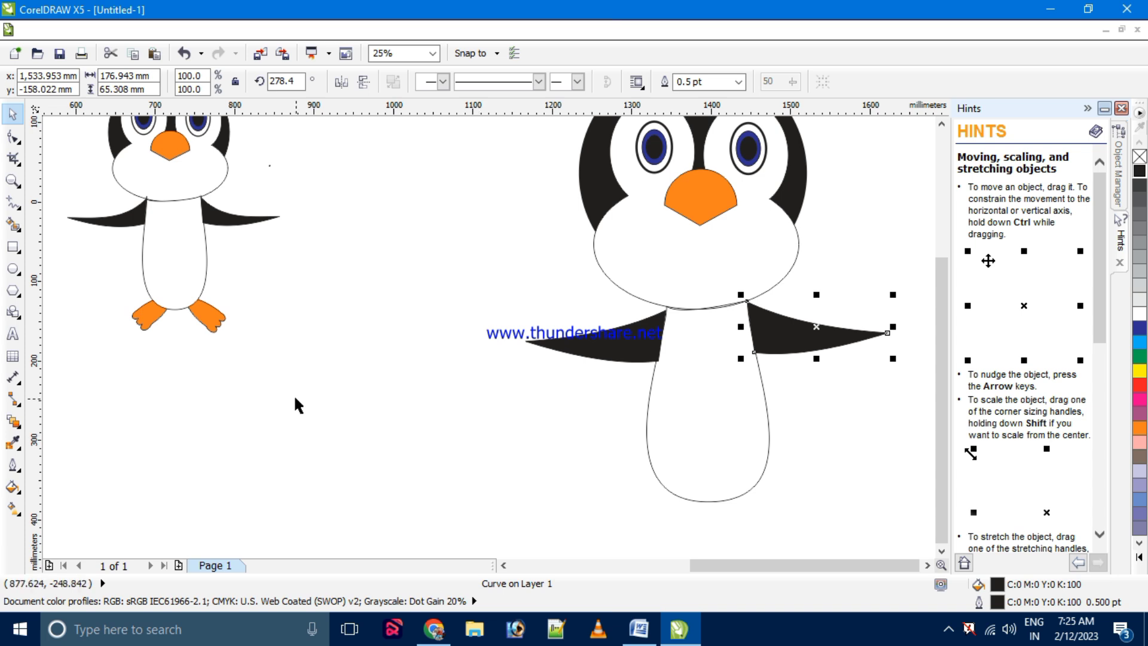
Step: Draw a rectangle about 96 by 225 mm left of the penguin, convert it to curves, and bring its top nodes together into a triangle
{"action": "left_click", "coordinate": [14, 255]}
{"action": "mouse_move", "coordinate": [328, 330]}
{"action": "left_mouse_down"}
{"action": "mouse_move", "coordinate": [415, 509]}
{"action": "mouse_move", "coordinate": [405, 509]}
{"action": "left_mouse_up"}
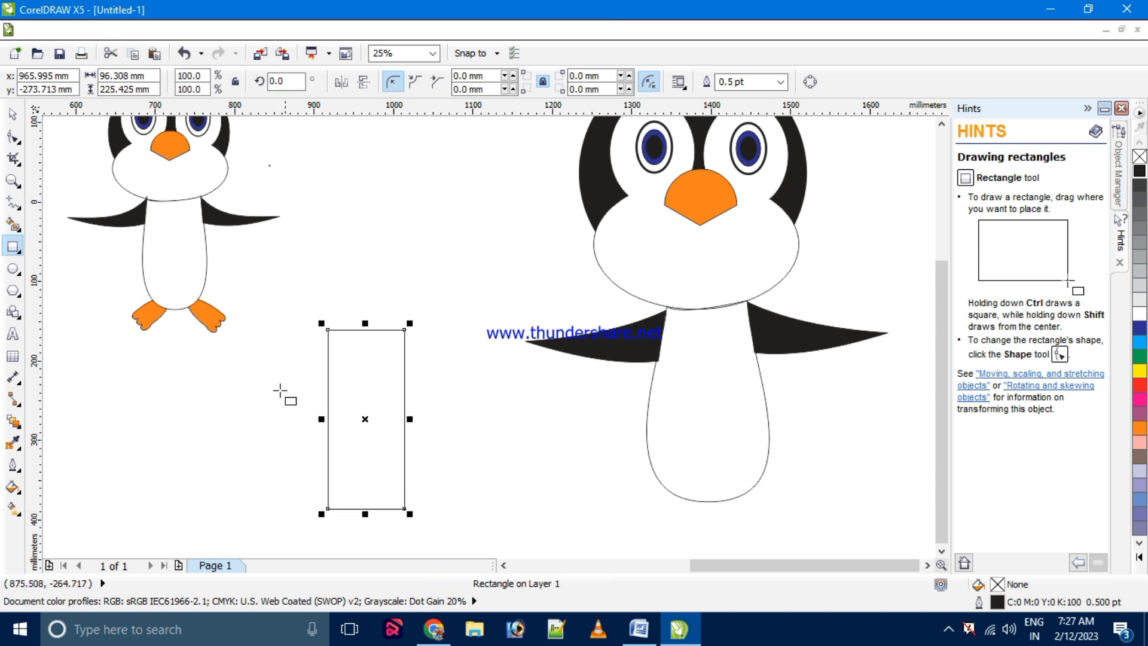
{"action": "left_click", "coordinate": [13, 136]}
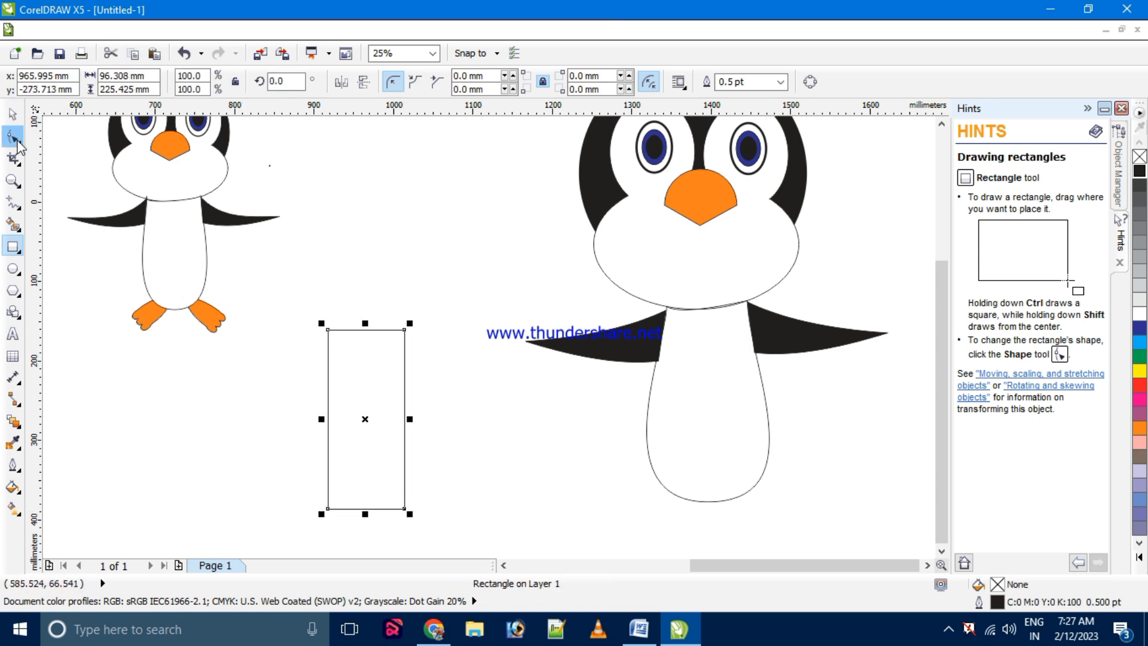
{"action": "key", "text": "ctrl+q"}
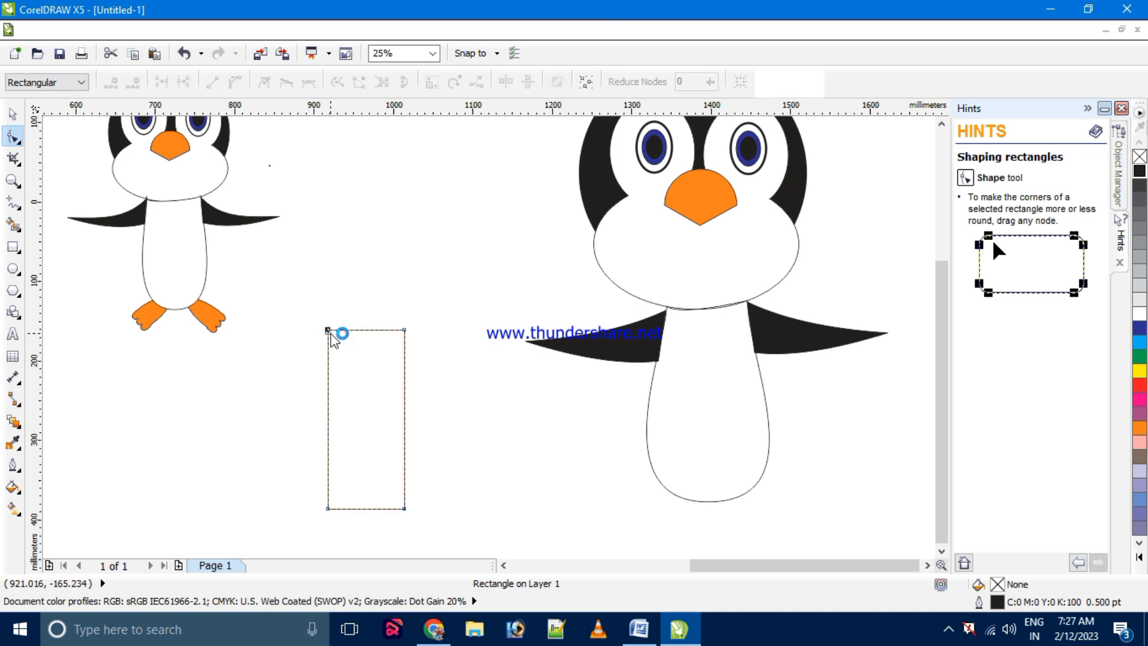
{"action": "left_click_drag", "start_coordinate": [328, 331], "coordinate": [358, 333]}
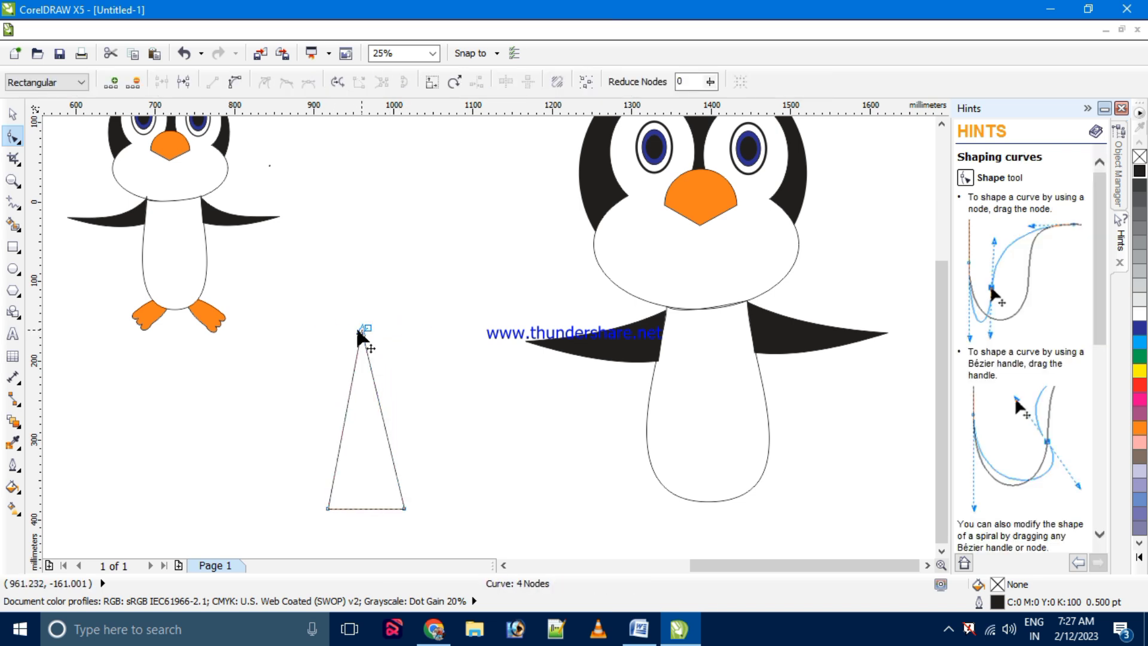
Step: Convert both slanted sides of the triangle to curves and bow them outward to form the foot outline
{"action": "left_click", "coordinate": [342, 431]}
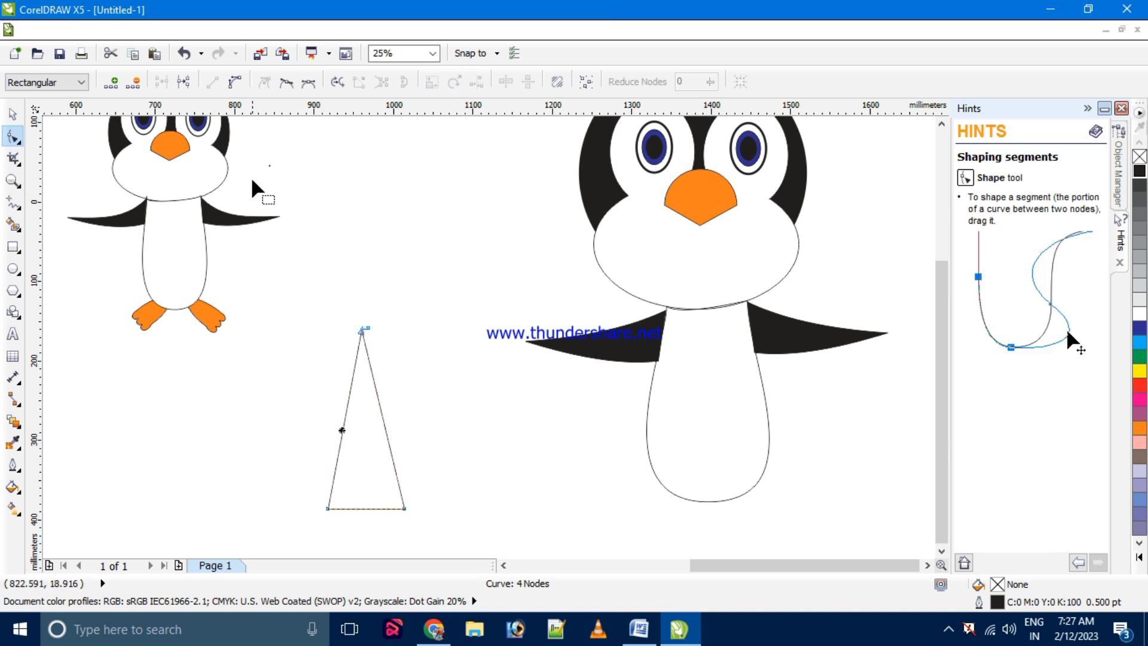
{"action": "left_click", "coordinate": [235, 83]}
{"action": "left_click_drag", "start_coordinate": [345, 419], "coordinate": [335, 422]}
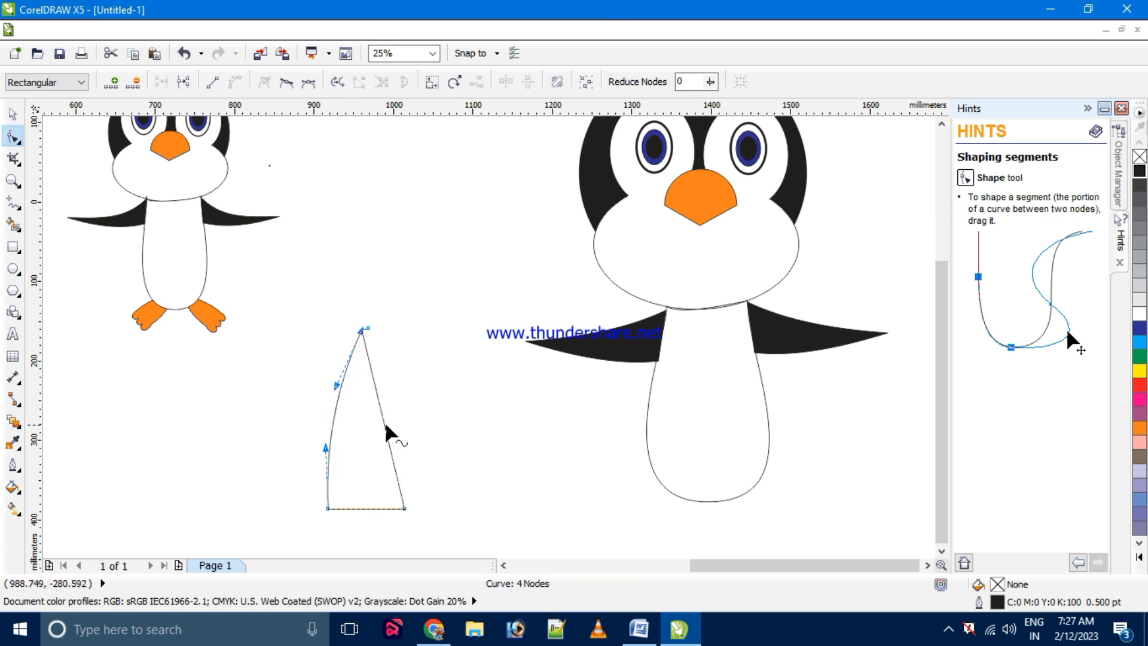
{"action": "left_click", "coordinate": [385, 425]}
{"action": "left_click", "coordinate": [235, 81]}
{"action": "left_click_drag", "start_coordinate": [385, 427], "coordinate": [393, 425]}
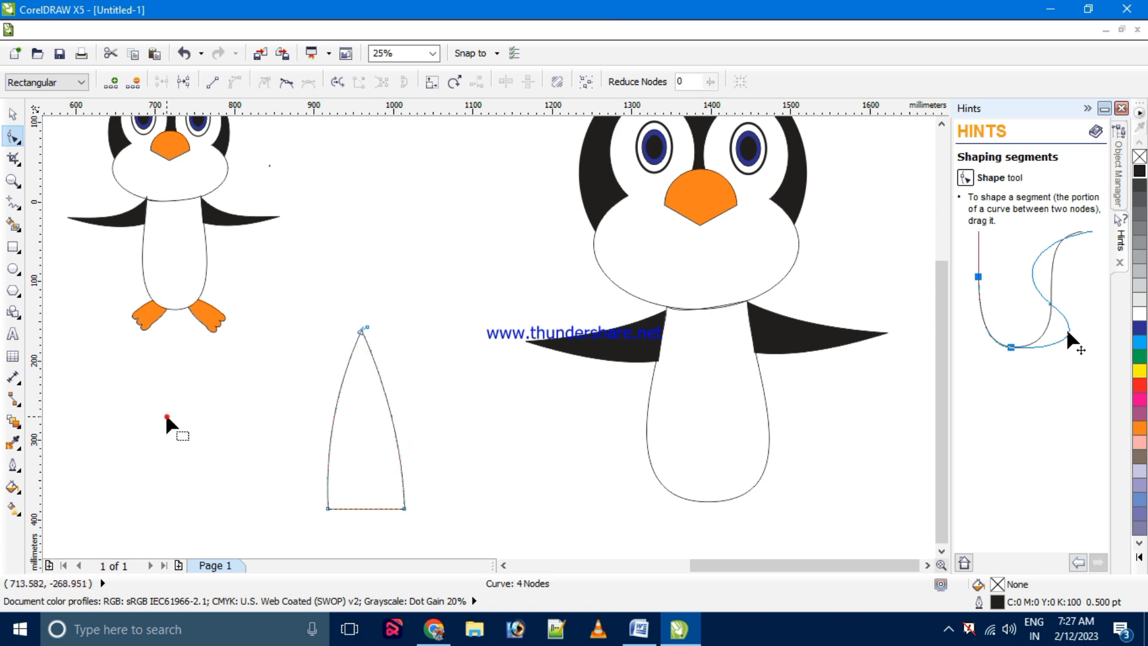
Step: Draw an ellipse about 27 by 42 mm and place three copies side by side along the foot's bottom edge as toes
{"action": "key", "text": "F7"}
{"action": "mouse_move", "coordinate": [141, 383]}
{"action": "left_mouse_down"}
{"action": "mouse_move", "coordinate": [177, 445]}
{"action": "mouse_move", "coordinate": [172, 432]}
{"action": "mouse_move", "coordinate": [343, 505]}
{"action": "mouse_move", "coordinate": [379, 508]}
{"action": "mouse_move", "coordinate": [347, 530]}
{"action": "mouse_move", "coordinate": [359, 509]}
{"action": "mouse_move", "coordinate": [390, 506]}
{"action": "left_mouse_up"}
{"action": "right_click", "coordinate": [379, 507]}
{"action": "right_click", "coordinate": [390, 506]}
{"action": "left_click", "coordinate": [366, 507]}
{"action": "left_click", "coordinate": [360, 517]}
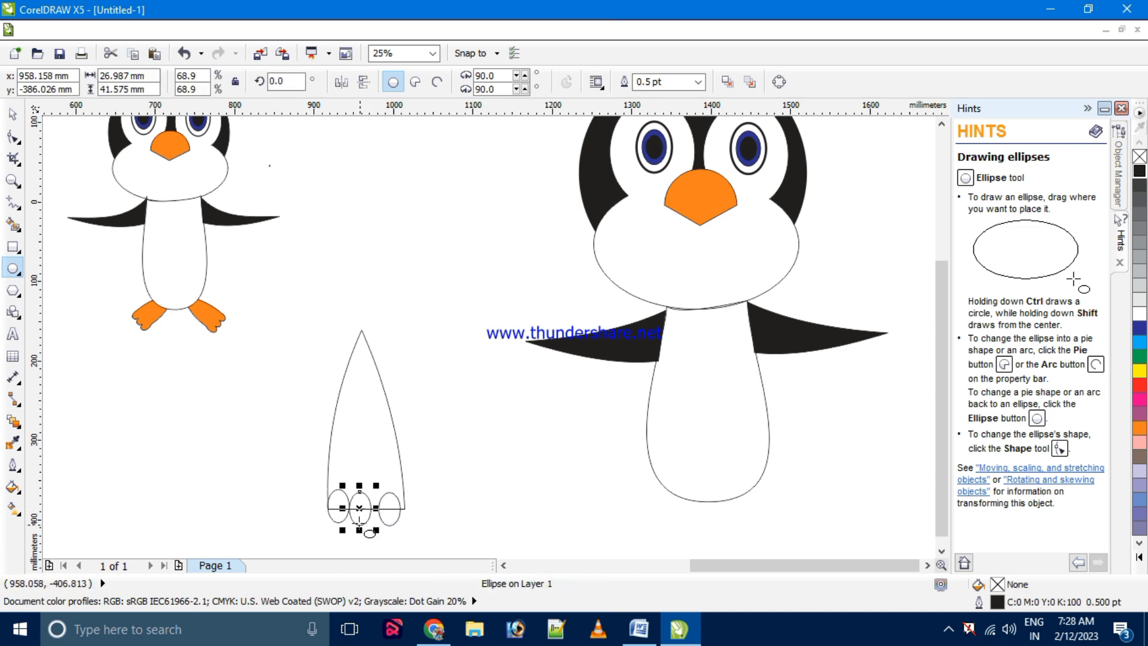
Step: Weld the foot outline and the toe ellipses into a single shape and fill it orange
{"action": "left_click", "coordinate": [12, 114]}
{"action": "left_click_drag", "start_coordinate": [253, 259], "coordinate": [434, 562]}
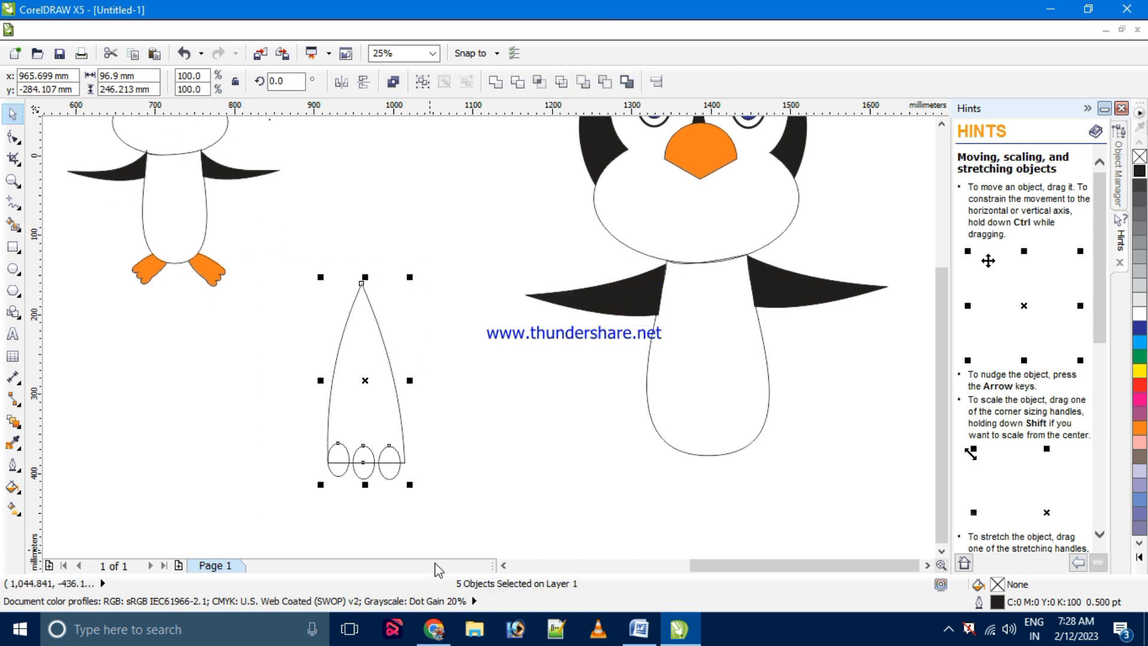
{"action": "left_click", "coordinate": [495, 82]}
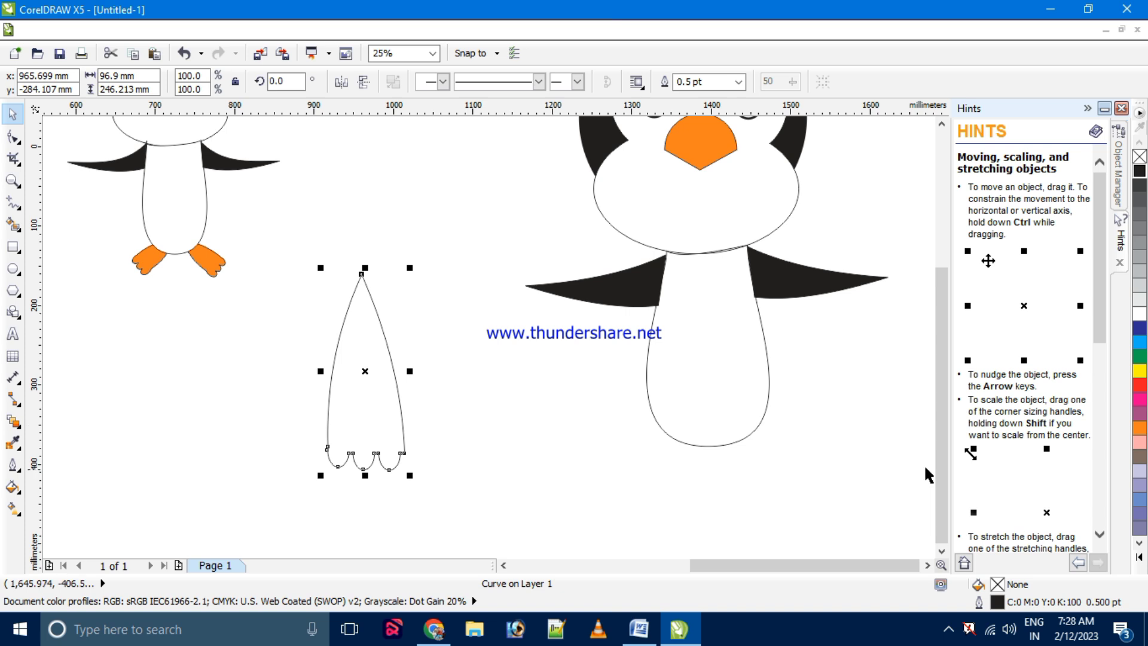
{"action": "left_click", "coordinate": [1138, 428]}
Step: Rotate the foot to about 325.8° and place it, scaled to about 101 by 138 mm, at the body's lower left
{"action": "left_click", "coordinate": [363, 370]}
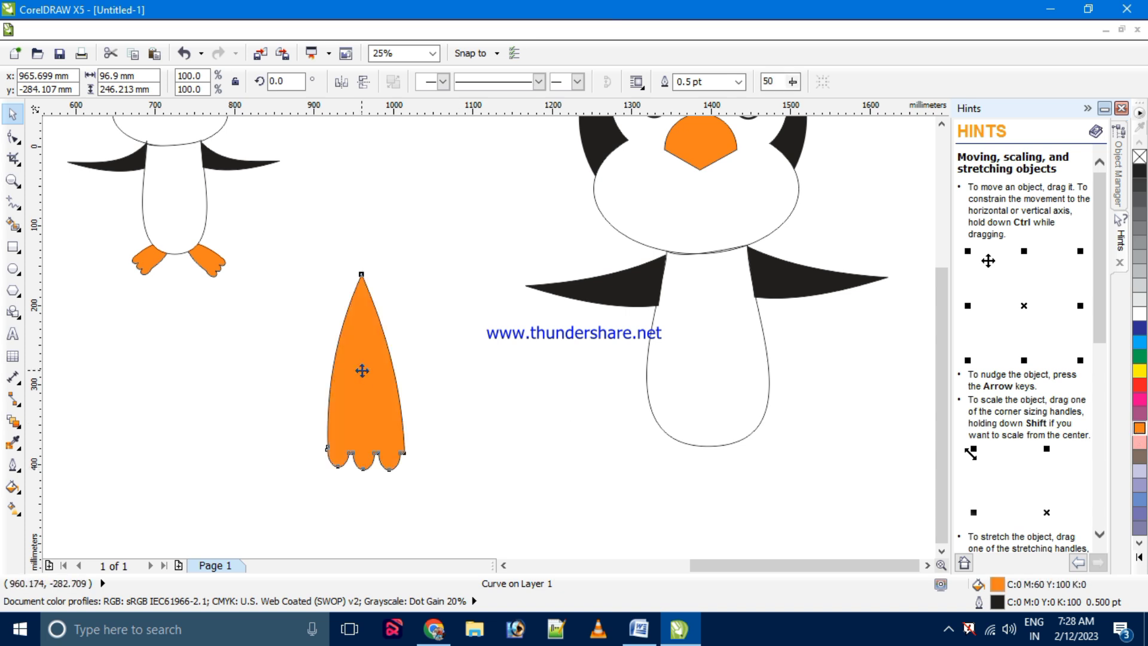
{"action": "left_click", "coordinate": [405, 259]}
{"action": "left_click", "coordinate": [371, 356]}
{"action": "left_click", "coordinate": [367, 371]}
{"action": "left_click_drag", "start_coordinate": [410, 269], "coordinate": [449, 321]}
{"action": "left_click_drag", "start_coordinate": [355, 400], "coordinate": [630, 486]}
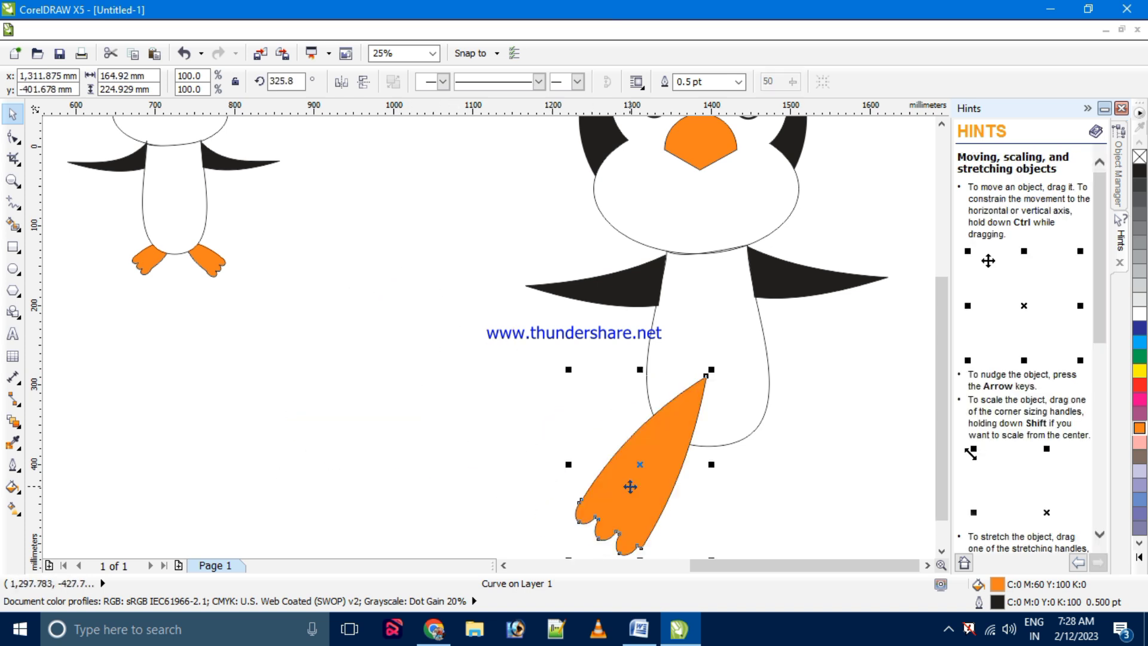
{"action": "left_click_drag", "start_coordinate": [712, 368], "coordinate": [656, 442]}
{"action": "left_click_drag", "start_coordinate": [610, 525], "coordinate": [651, 471]}
Step: Send the foot behind the body and fill the body white
{"action": "right_click", "coordinate": [641, 474]}
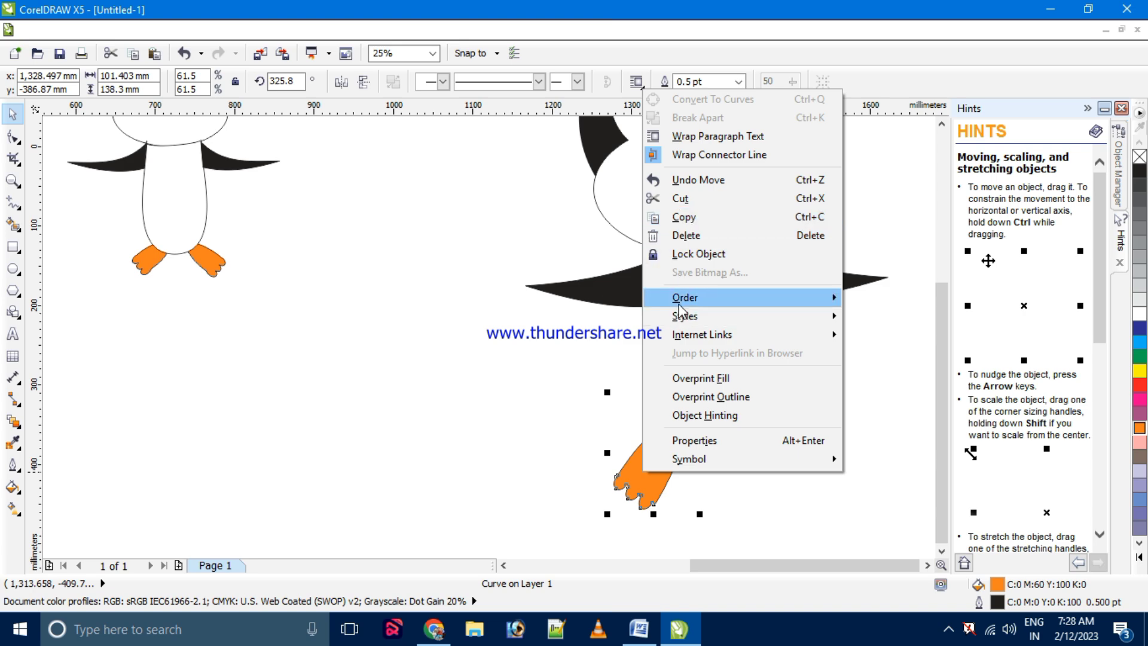
{"action": "mouse_move", "coordinate": [687, 297]}
{"action": "left_click", "coordinate": [906, 146]}
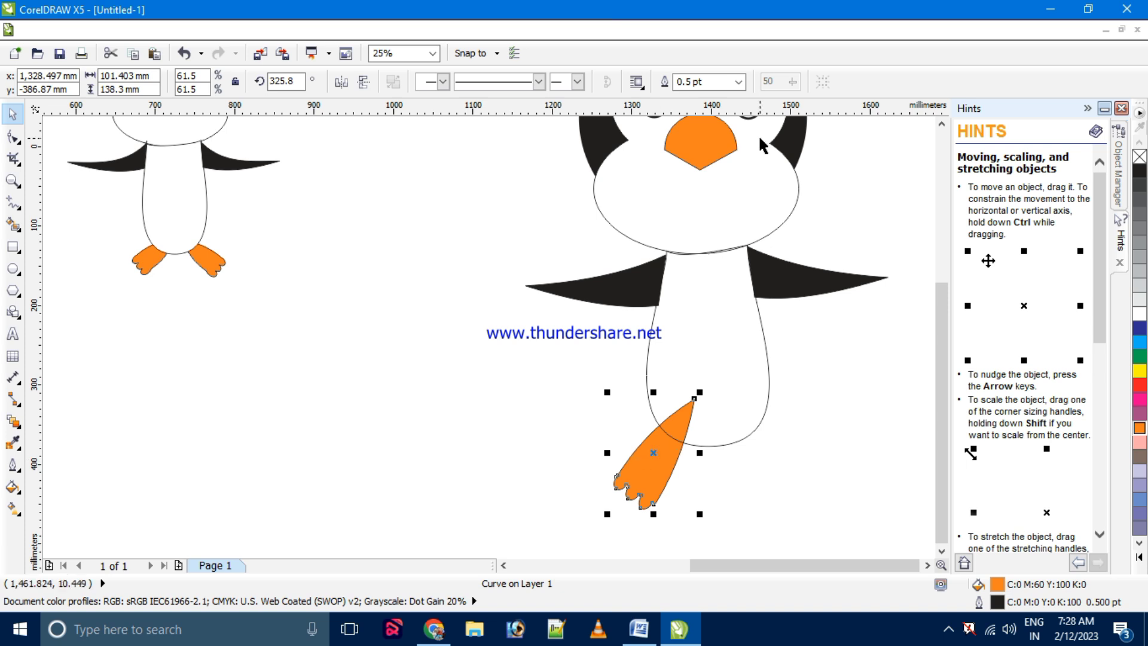
{"action": "left_click", "coordinate": [682, 364]}
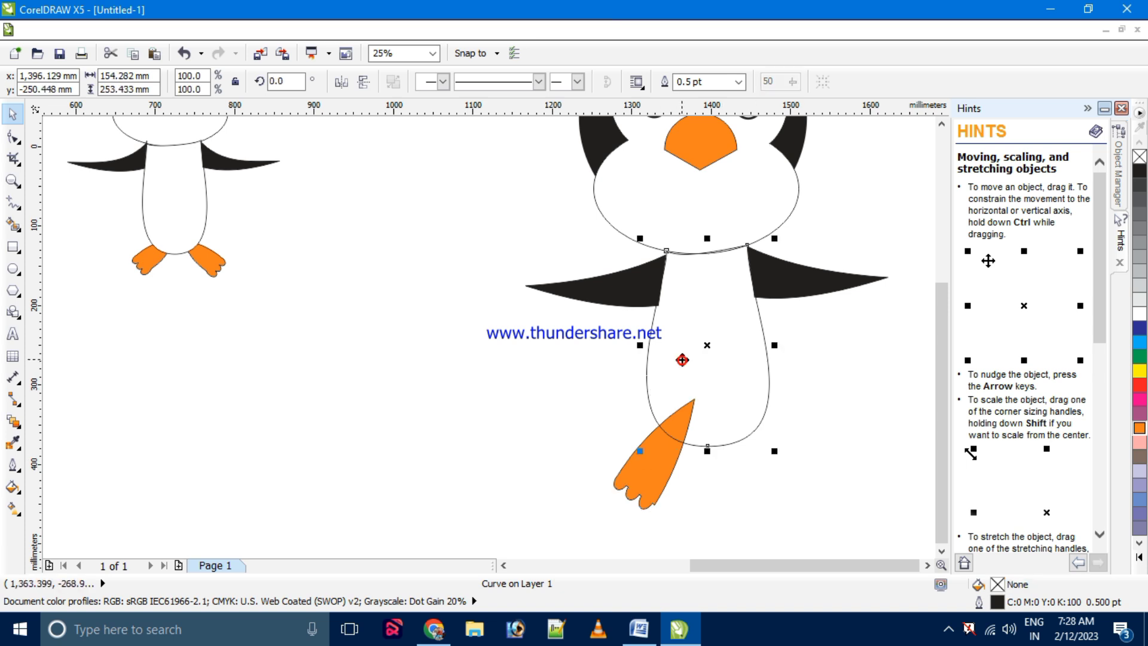
{"action": "left_click", "coordinate": [1139, 315]}
Step: Place a horizontally mirrored copy of the foot at the body's lower right
{"action": "left_click", "coordinate": [646, 473]}
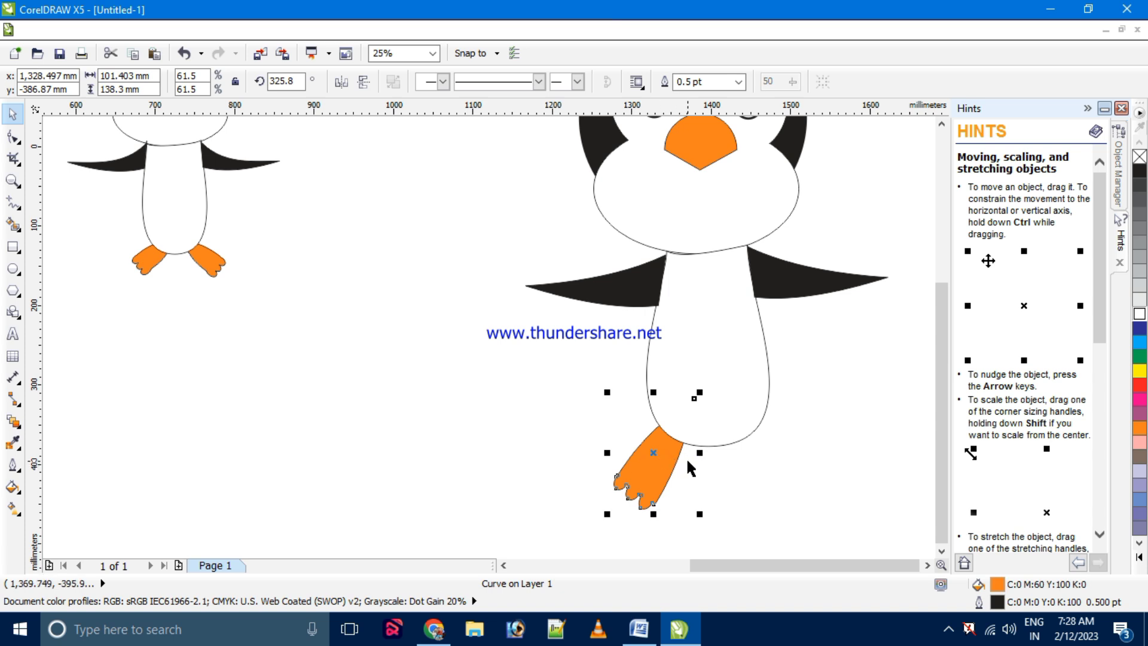
{"action": "left_click_drag", "start_coordinate": [647, 479], "coordinate": [771, 479]}
{"action": "left_click", "coordinate": [341, 81]}
{"action": "left_click", "coordinate": [838, 369]}
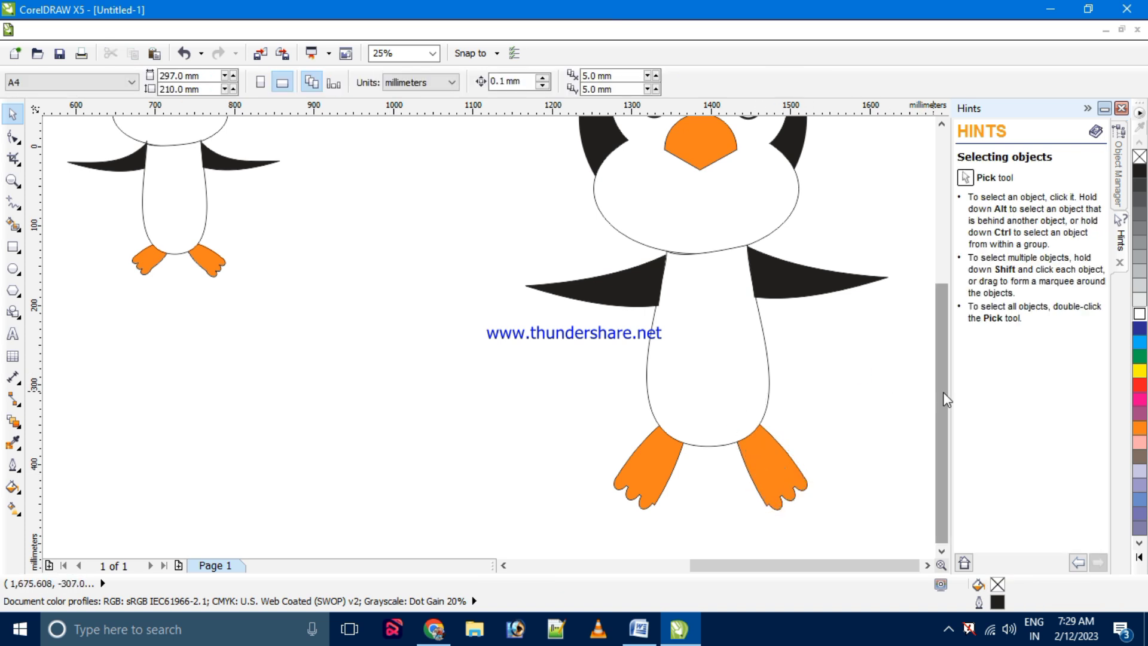
Step: Select all parts of the newly drawn penguin
{"action": "key", "text": "F3"}
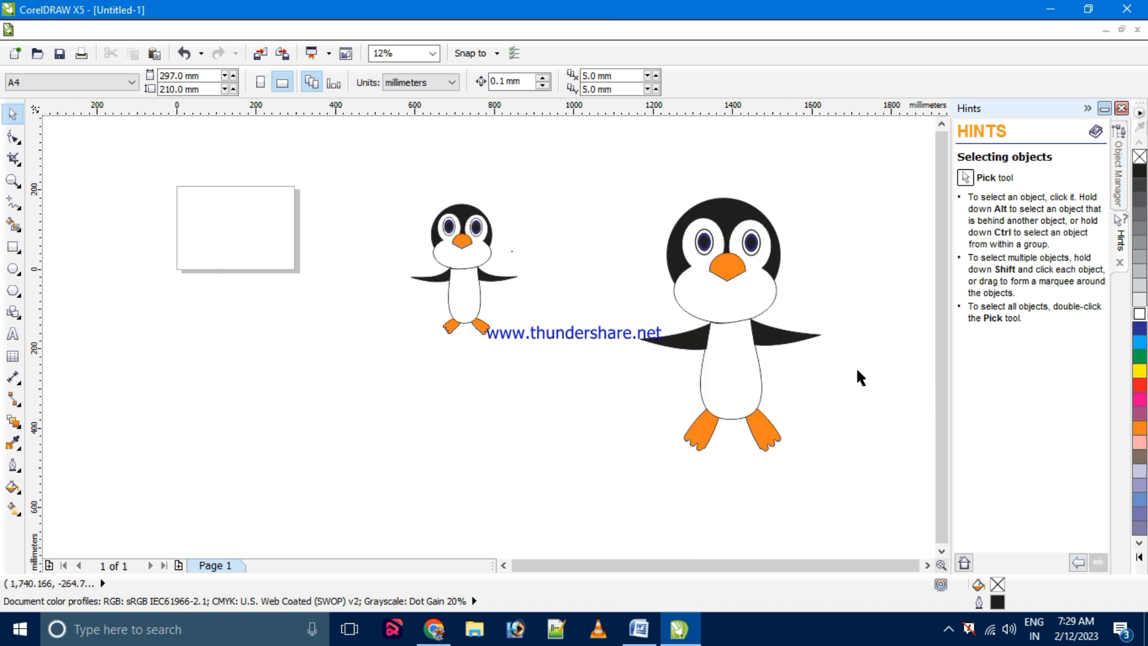
{"action": "left_click_drag", "start_coordinate": [851, 440], "coordinate": [853, 443]}
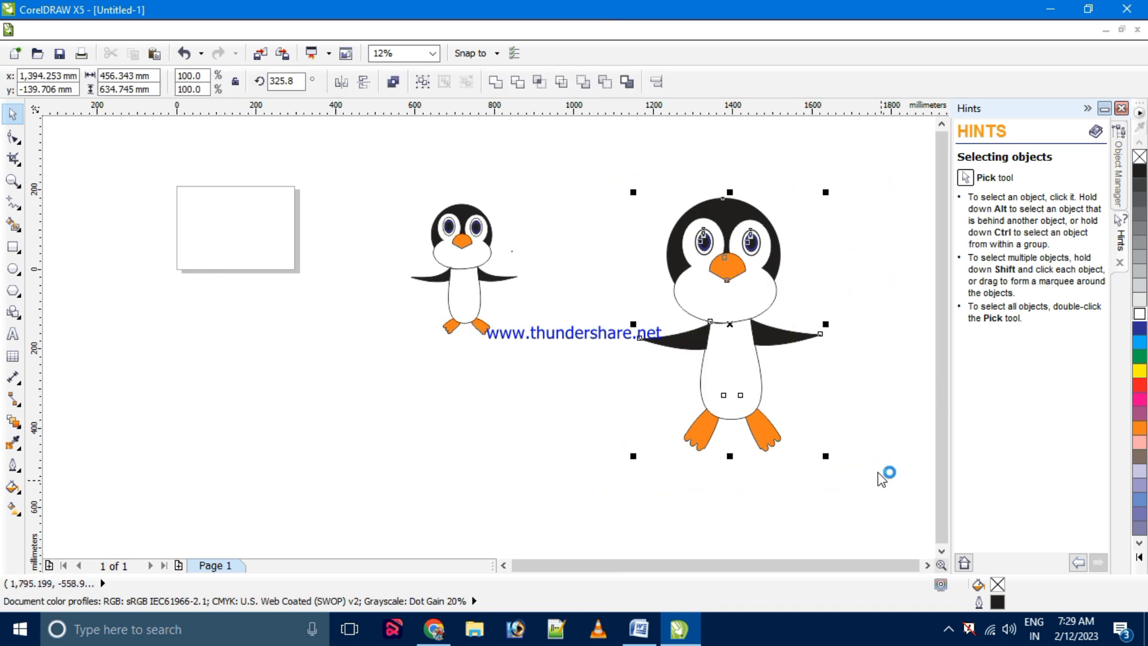